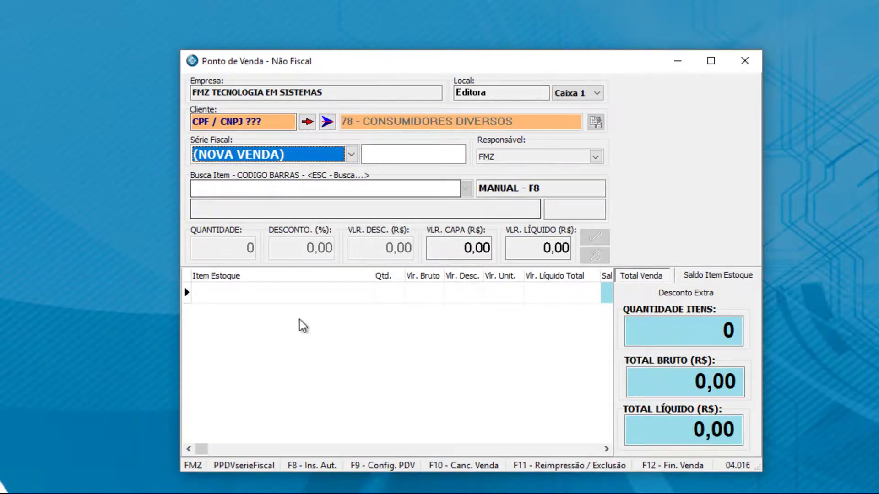
Step: Load the CUPOM FISCAL settings, keep Editora as stock location, close unsaved, and keep FMZ as responsible user
right_click(395, 319)
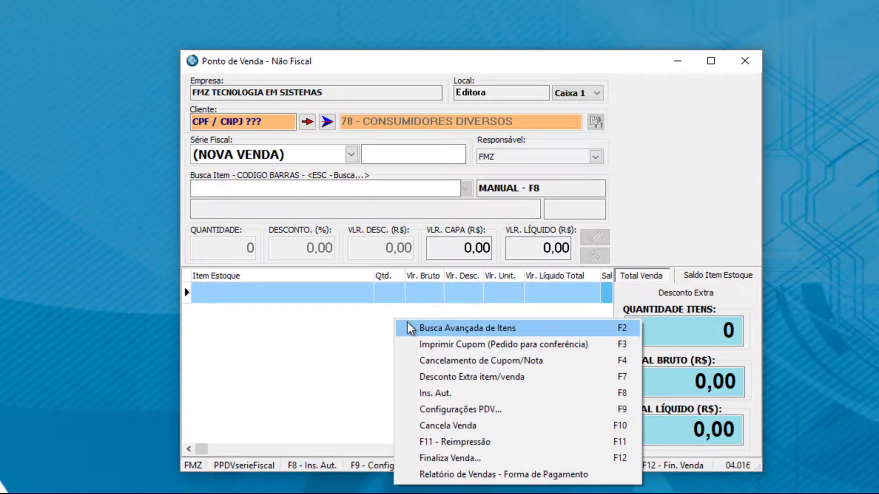
click(474, 410)
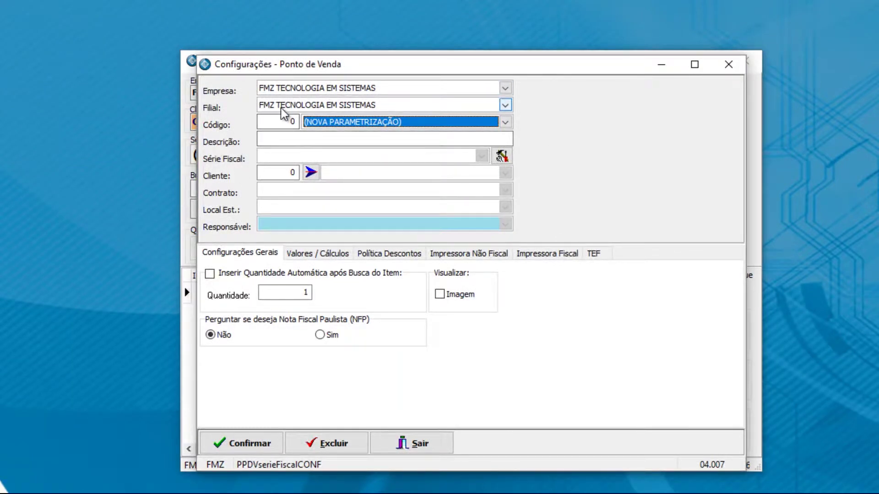
click(332, 123)
click(337, 145)
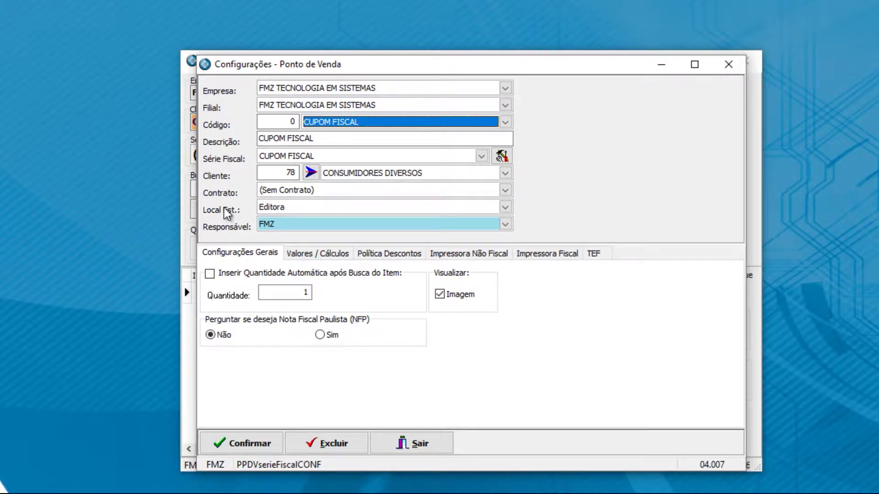
click(272, 209)
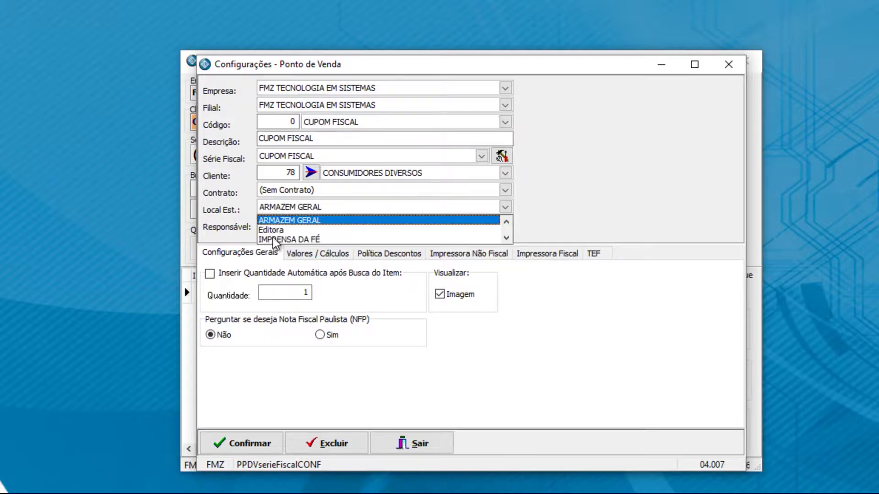
click(280, 230)
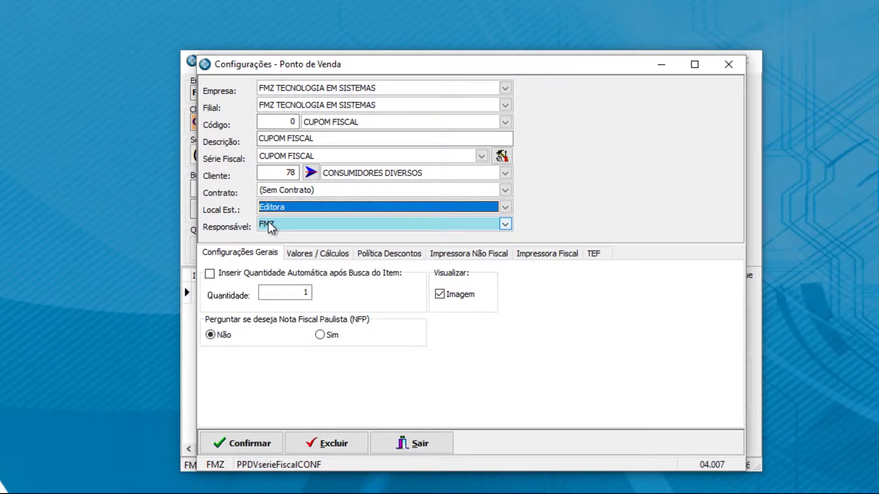
click(415, 445)
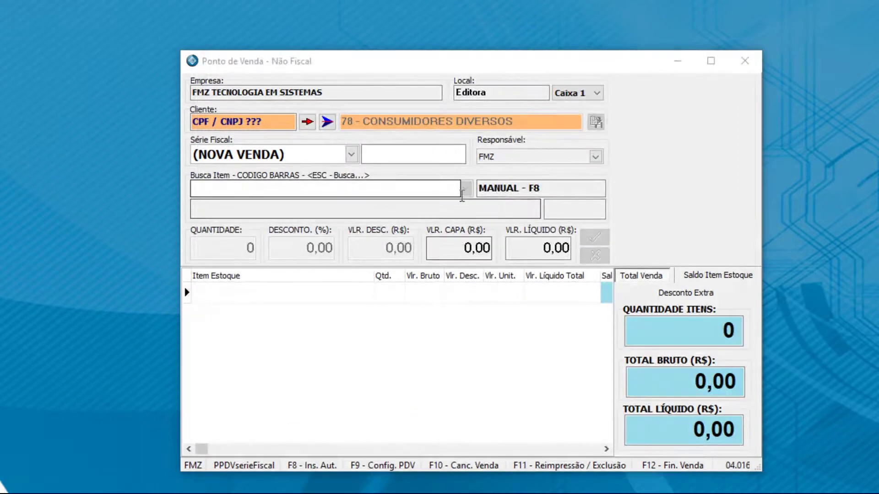
click(518, 157)
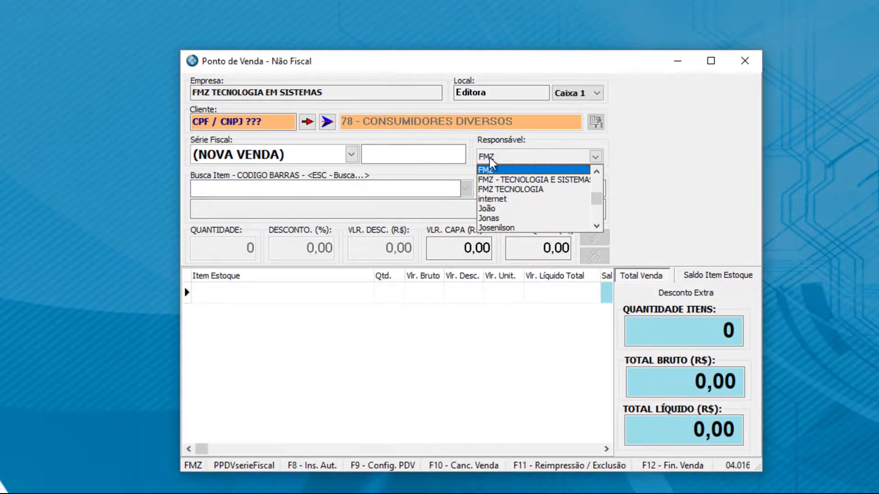
click(483, 169)
Step: Reload CUPOM FISCAL in Configurações PDV and set Nota Fiscal Paulista (NFP) to Sim
right_click(372, 350)
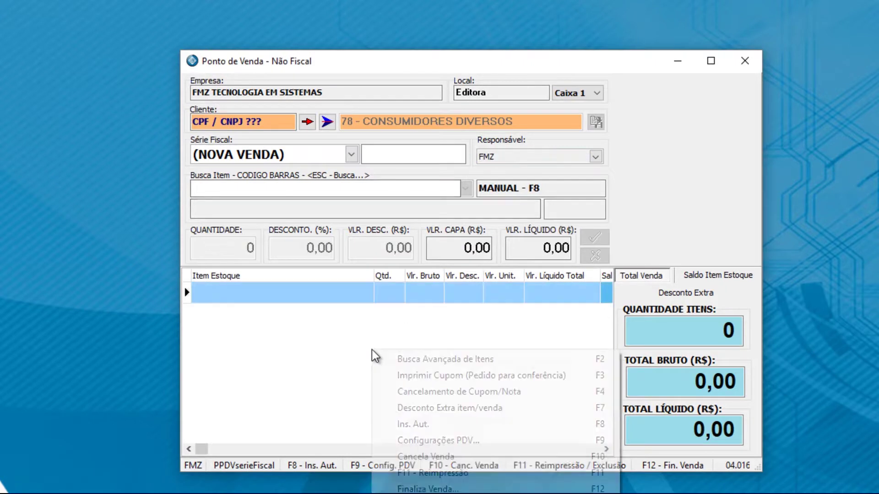
click(434, 444)
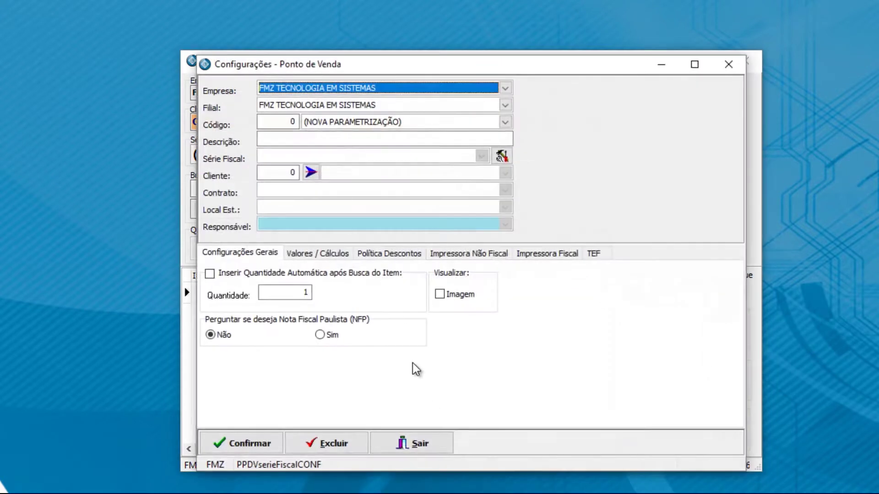
click(347, 122)
click(316, 147)
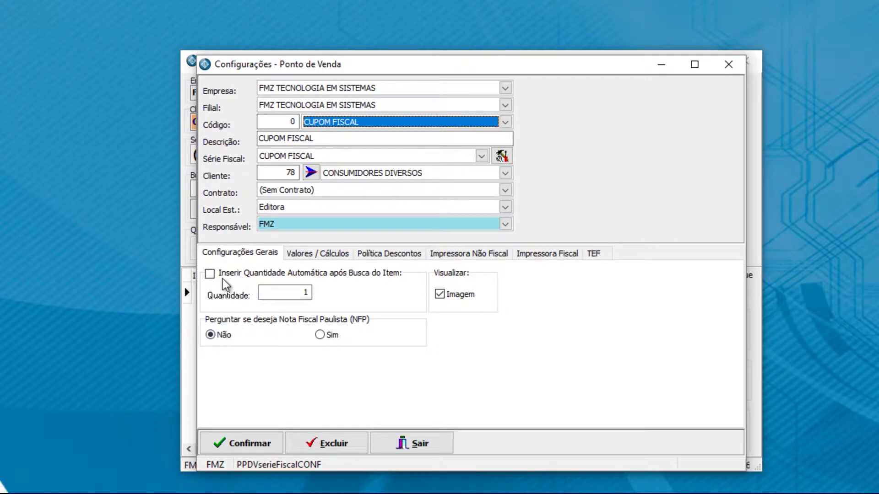
click(307, 292)
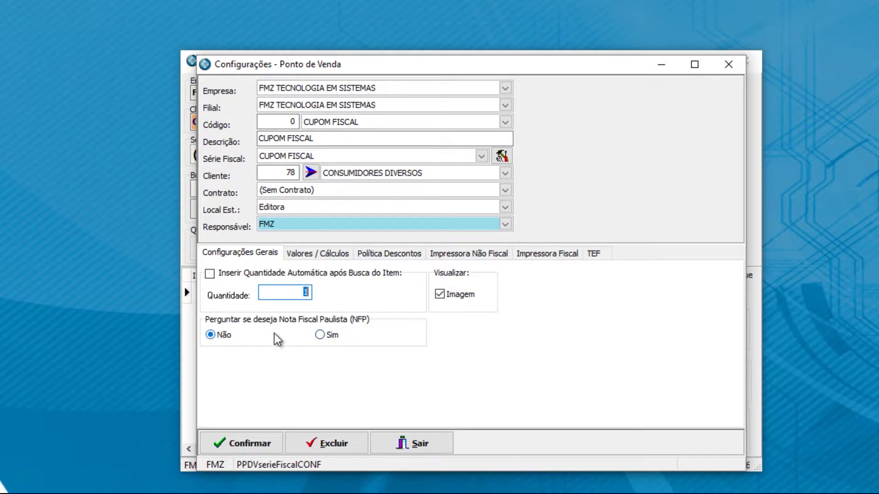
click(318, 336)
click(318, 337)
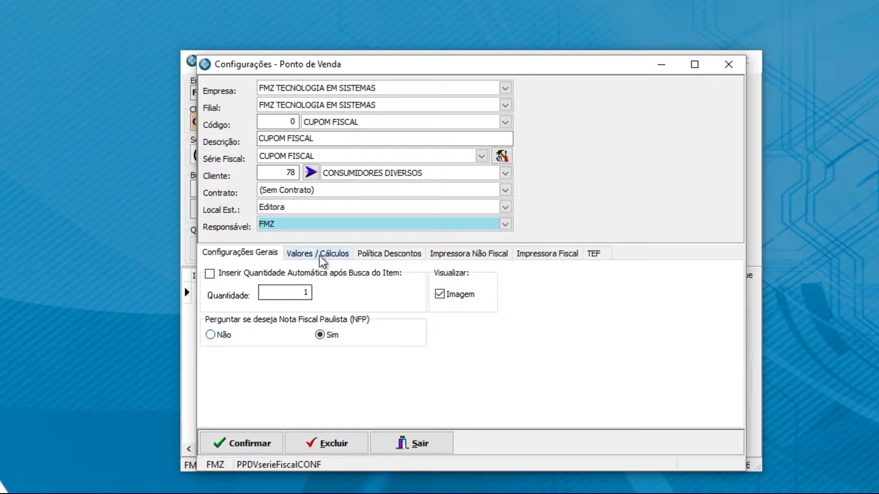
Step: Go through Valores / Cálculos to the Política Descontos section of CUPOM FISCAL
click(334, 254)
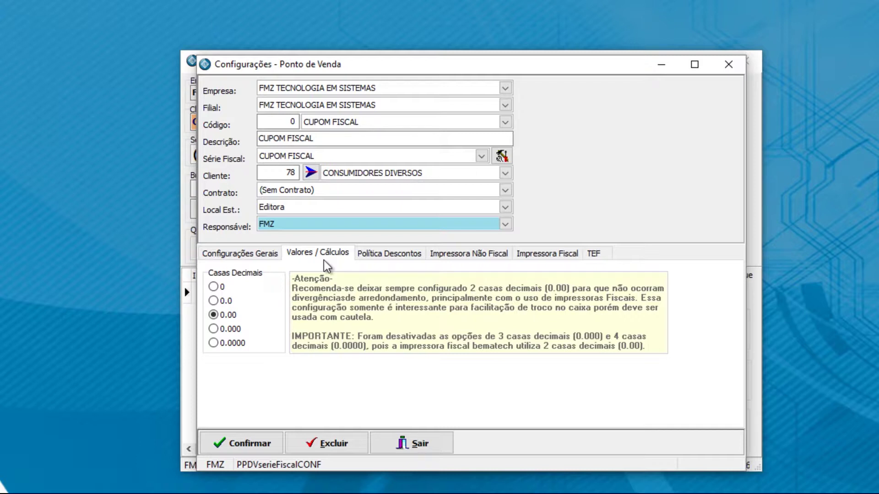
click(389, 255)
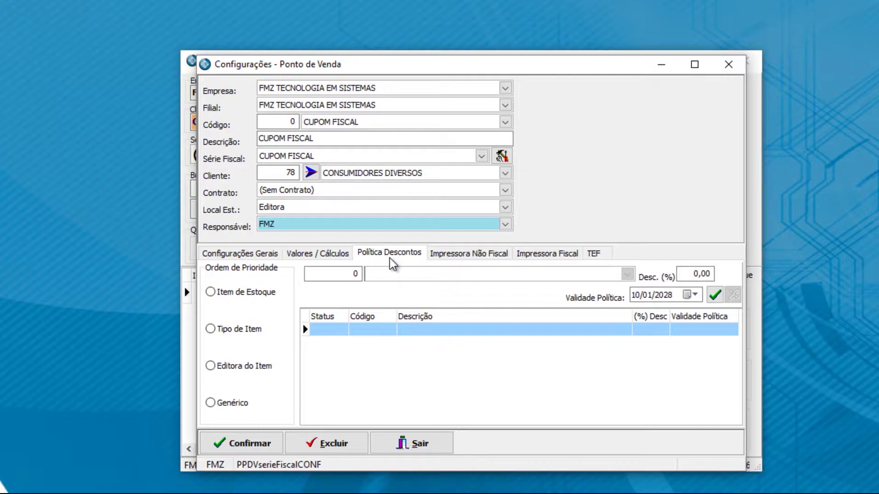
Step: Try each Ordem de Prioridade option for discounts, finally leaving Tipo de Item selected
click(245, 296)
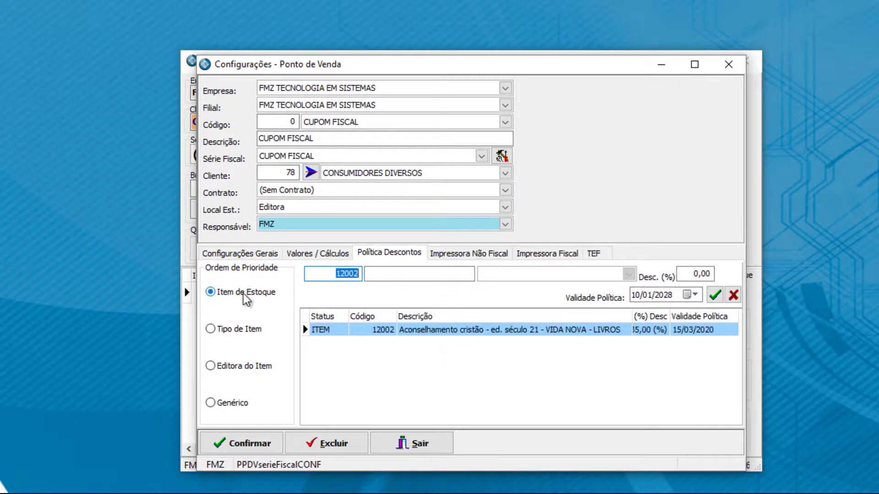
click(237, 331)
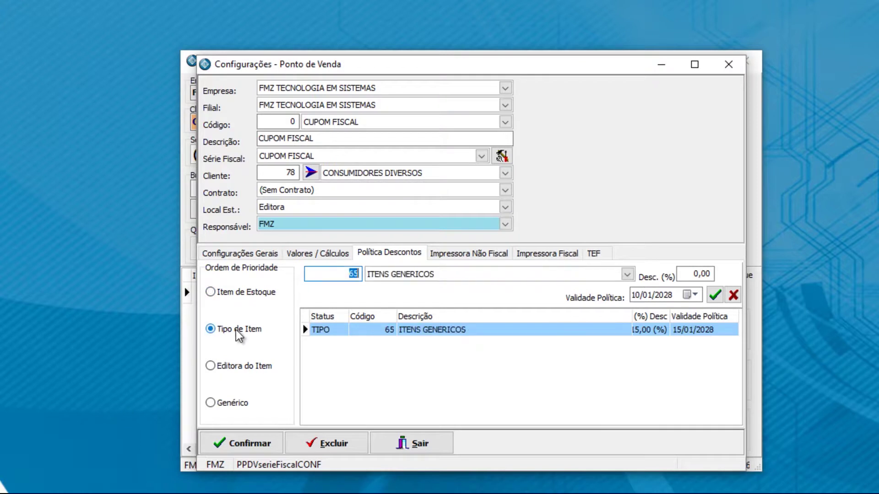
click(254, 371)
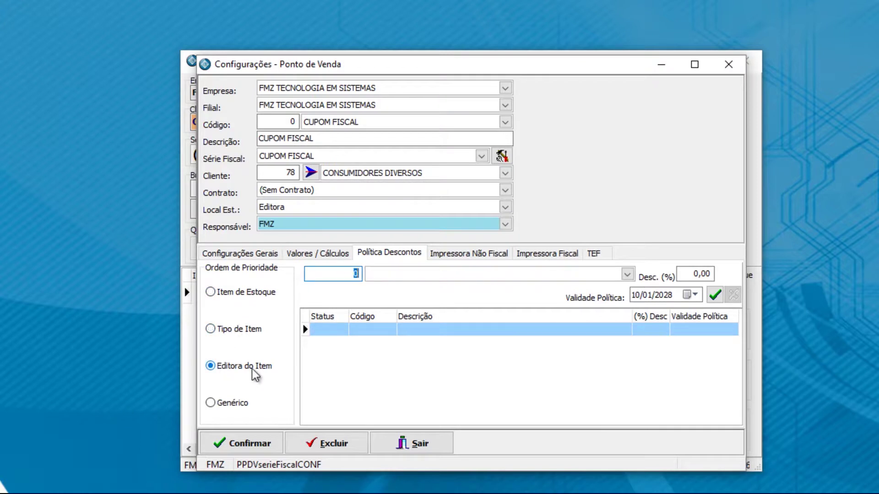
click(233, 404)
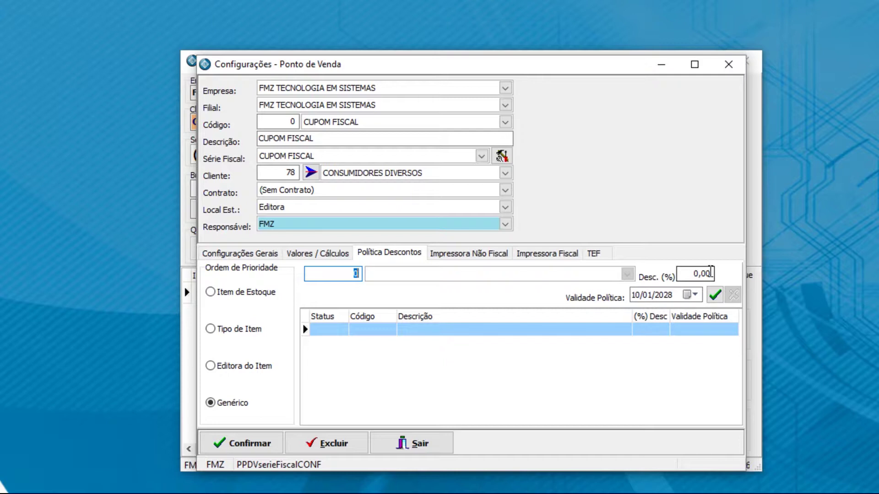
click(247, 334)
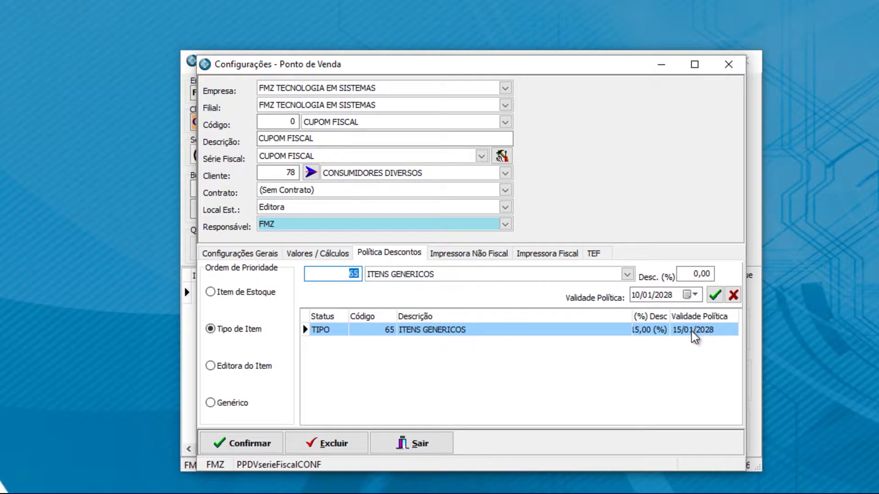
click(249, 297)
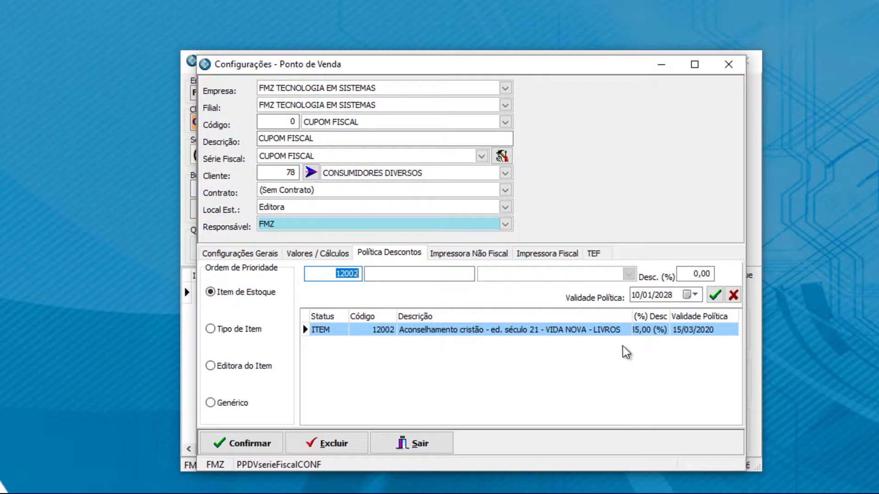
click(265, 328)
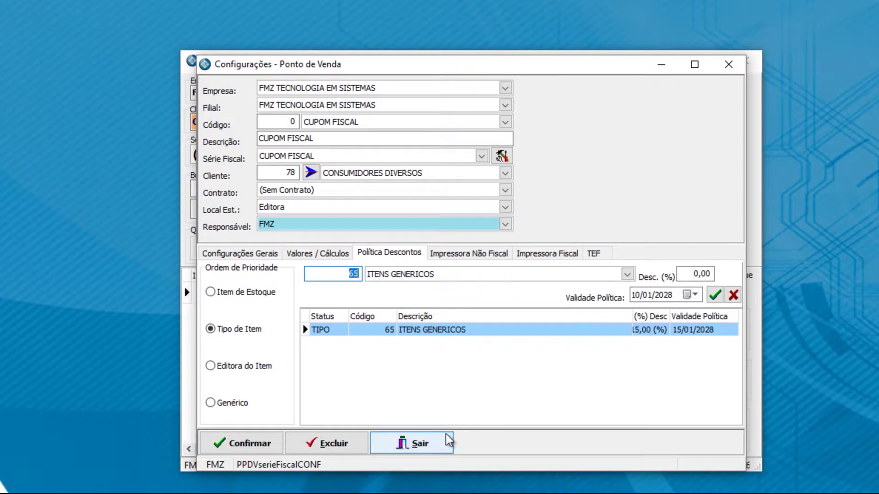
Step: Set Nro. Caixa da Configuração to Caixa 1 on Impressora Não Fiscal and confirm the settings
click(456, 254)
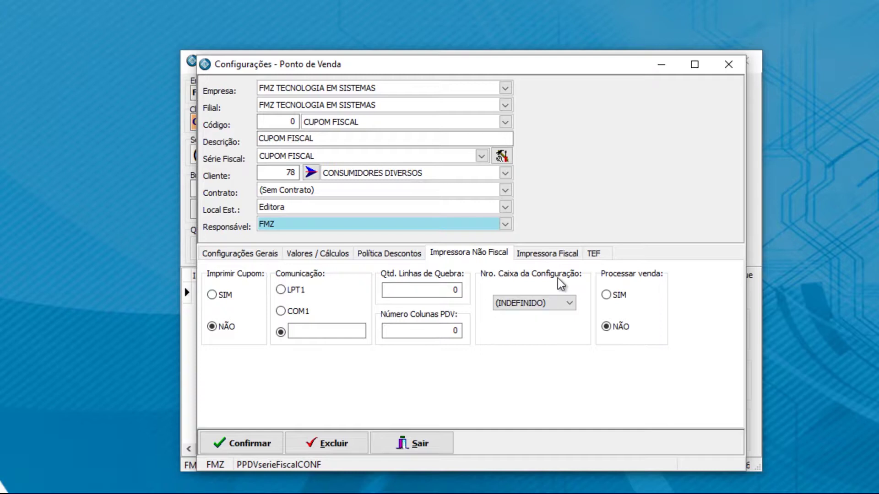
click(570, 302)
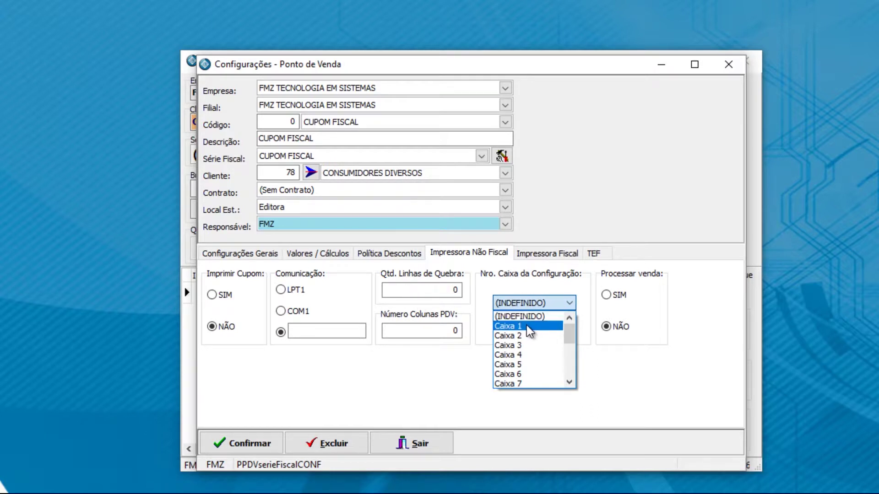
click(525, 326)
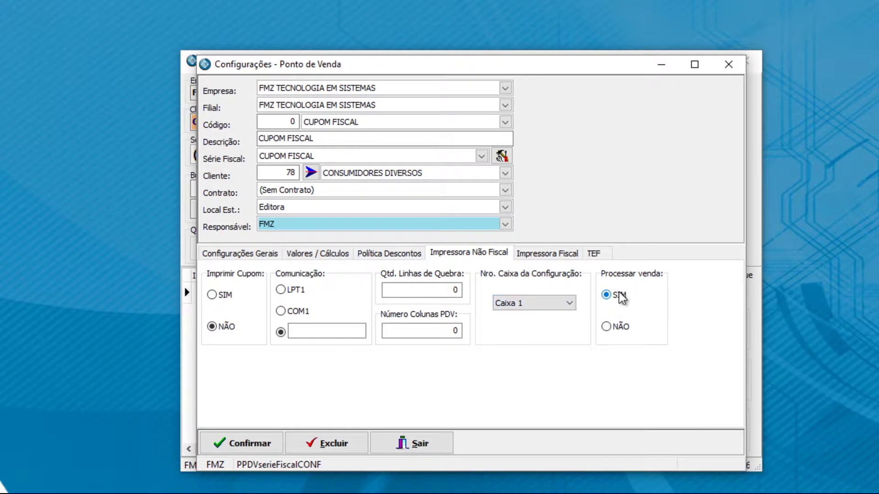
click(251, 444)
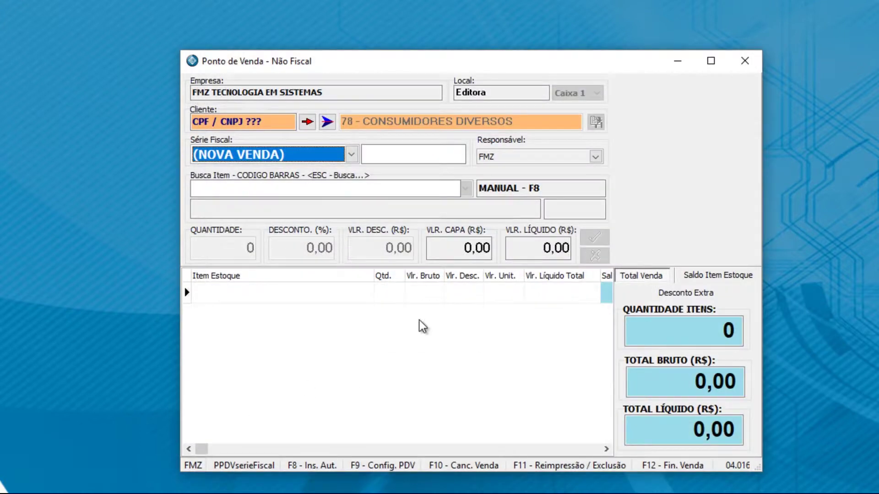
right_click(380, 310)
Step: Set Buscar ICMS to SIM on the Impressora Fiscal tab, save, and reopen Configurações PDV
click(453, 400)
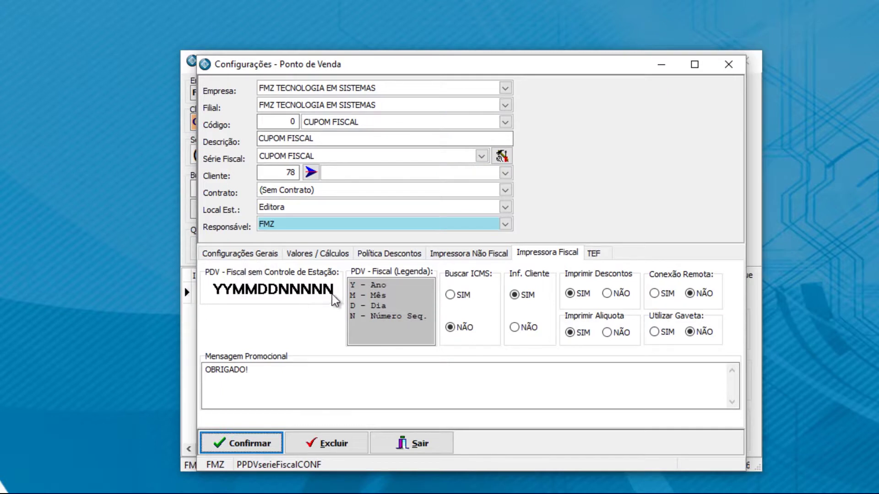
click(452, 295)
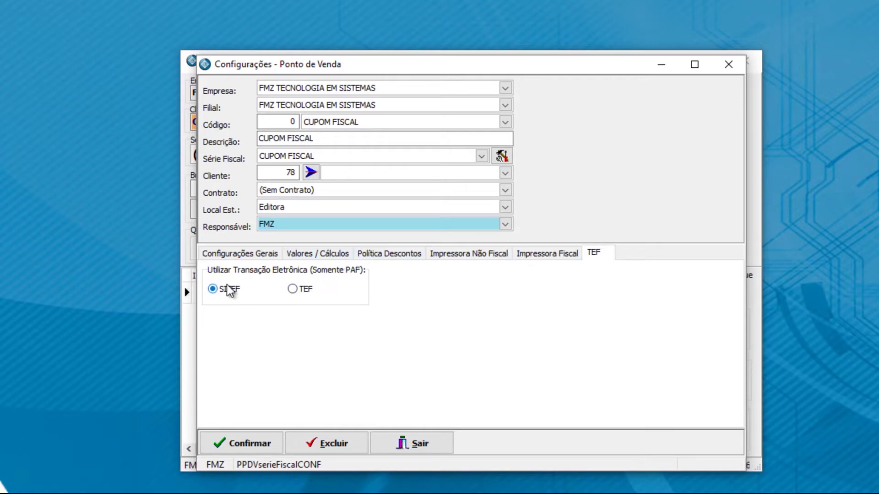
click(224, 443)
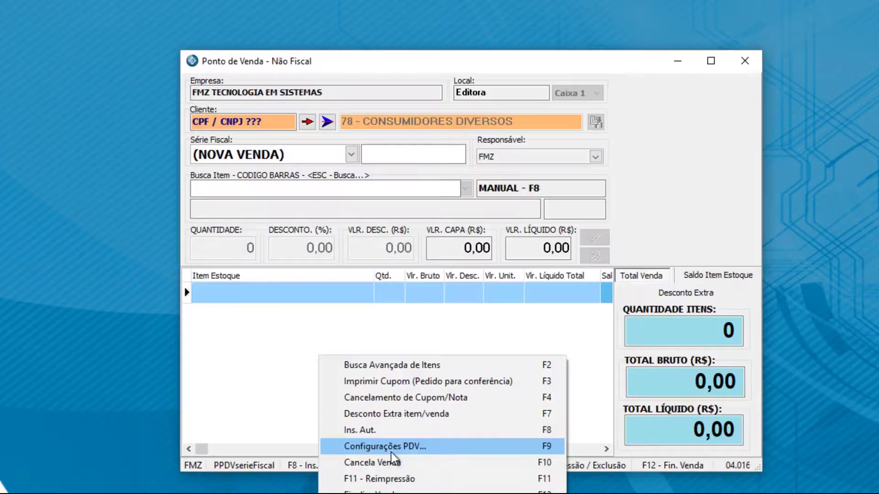
click(391, 448)
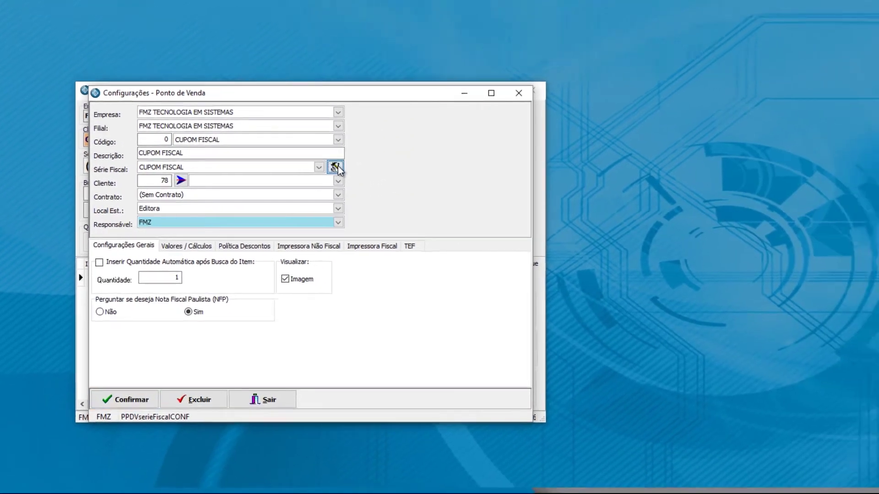
Step: Load the CUPOM FISCAL series for branch FMZ TECNOLOGIA EM SISTEMAS and view its Situação de Carga list
click(387, 164)
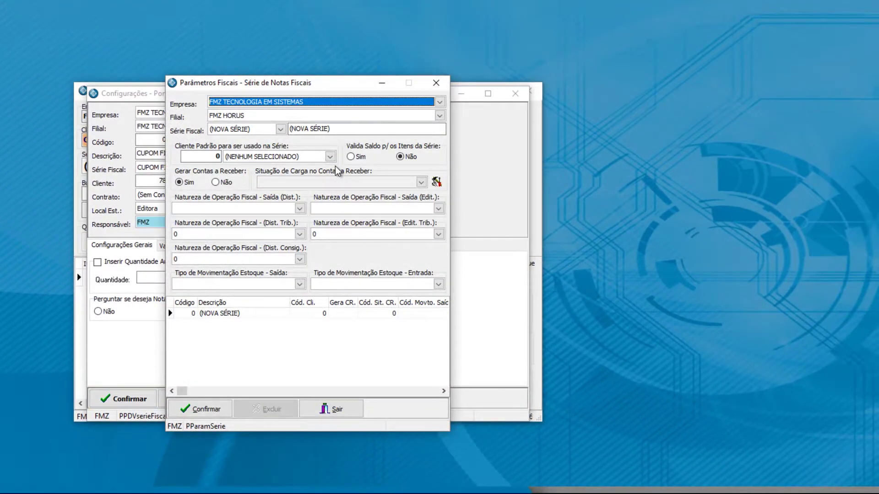
click(256, 119)
click(251, 134)
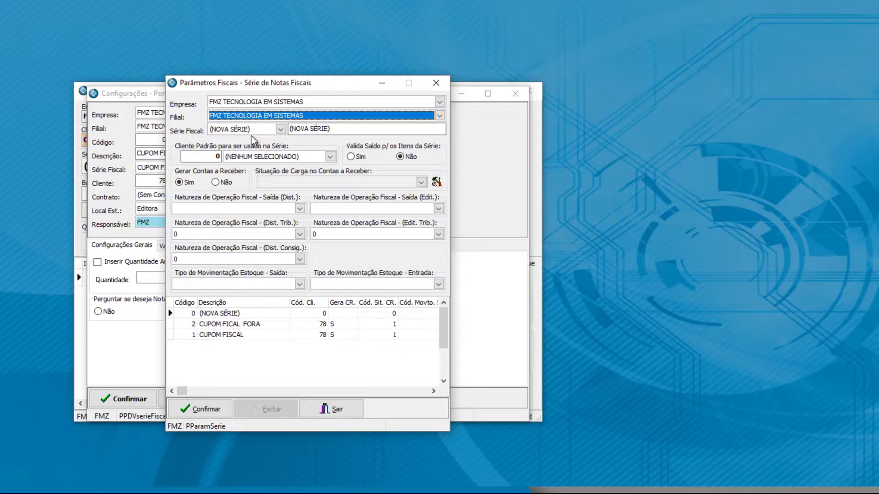
click(224, 335)
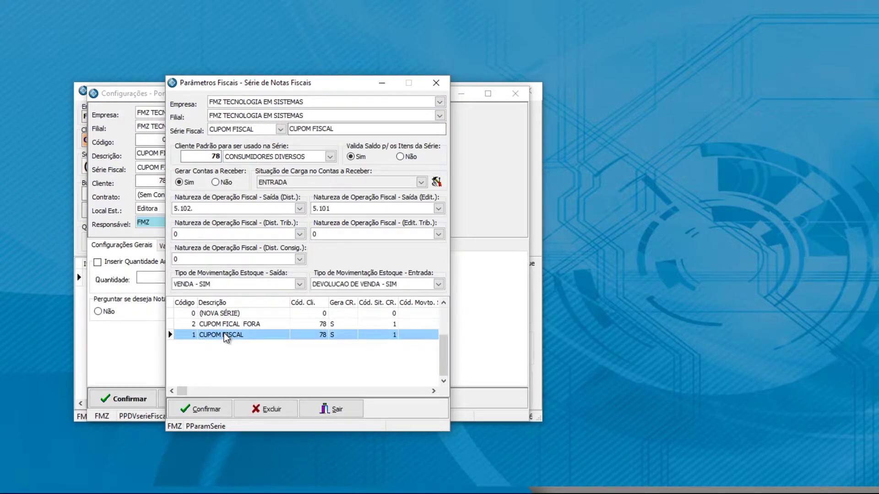
drag(270, 82, 476, 49)
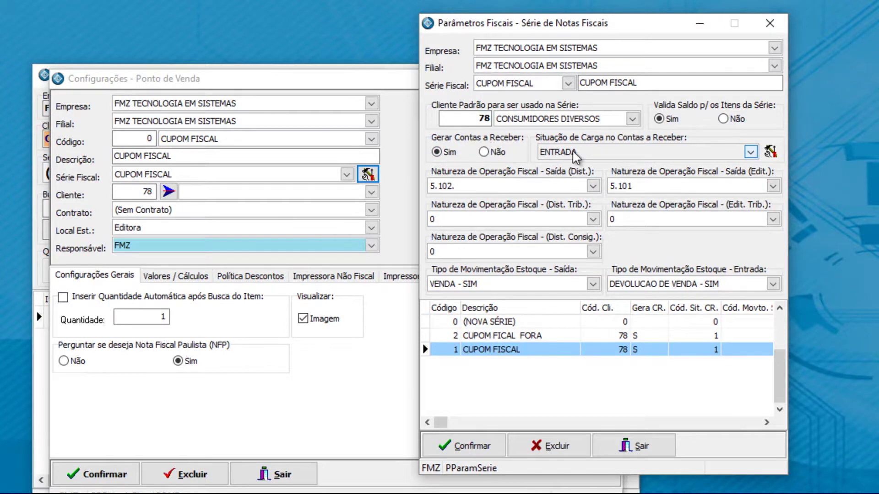
click(770, 152)
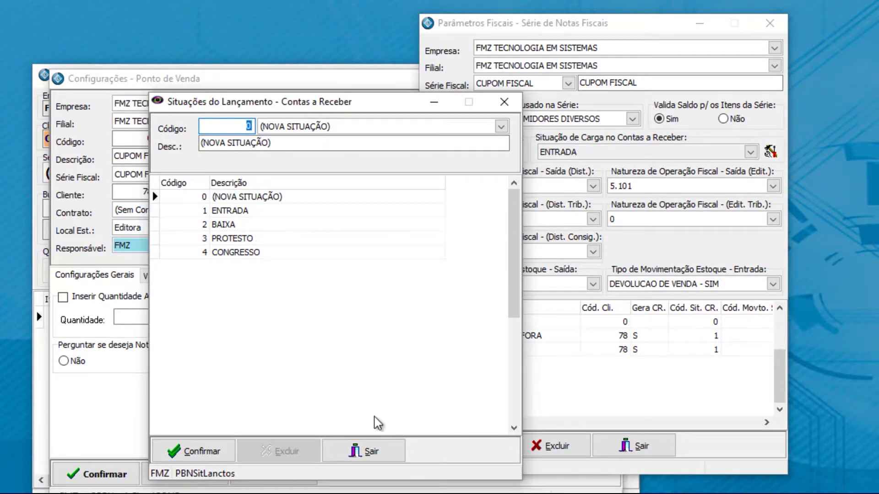
Step: Exit the Situações do Lançamento dialog back to the CUPOM FISCAL series parameters
click(363, 451)
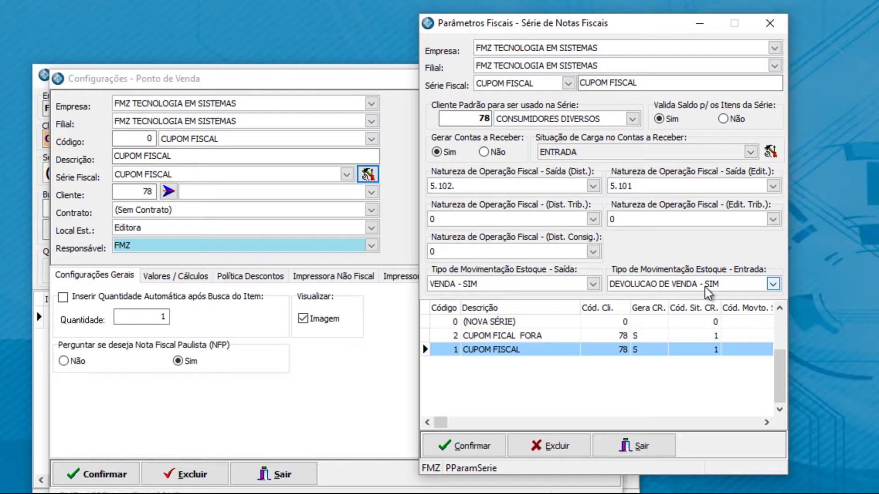
Step: Review the CUPOM FISCAL FORA series, then exit Parâmetros Fiscais and Configurações
click(547, 338)
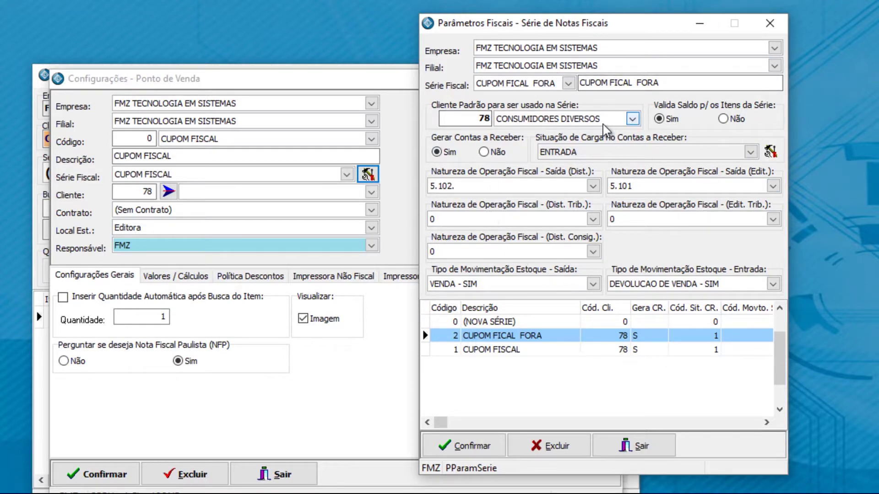
click(616, 460)
click(298, 476)
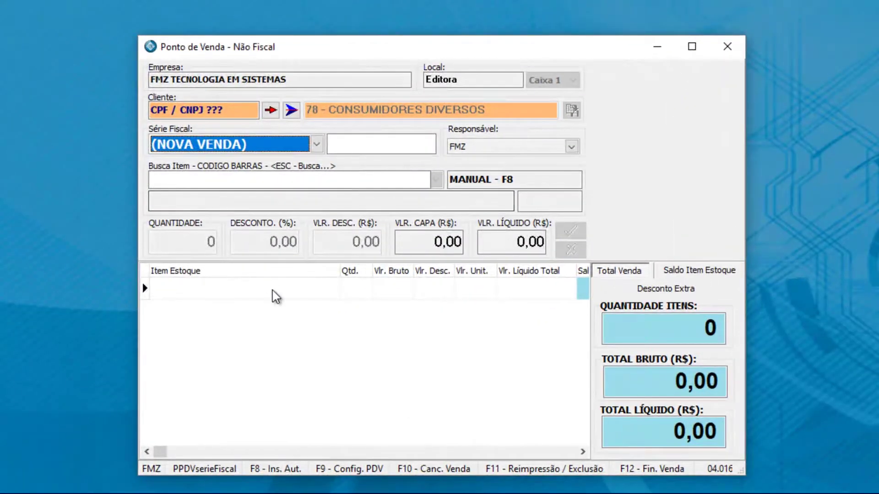
Step: Look up a customer by pasted CPF, reset to the default consumer, then submit a new customer's CPF
click(216, 110)
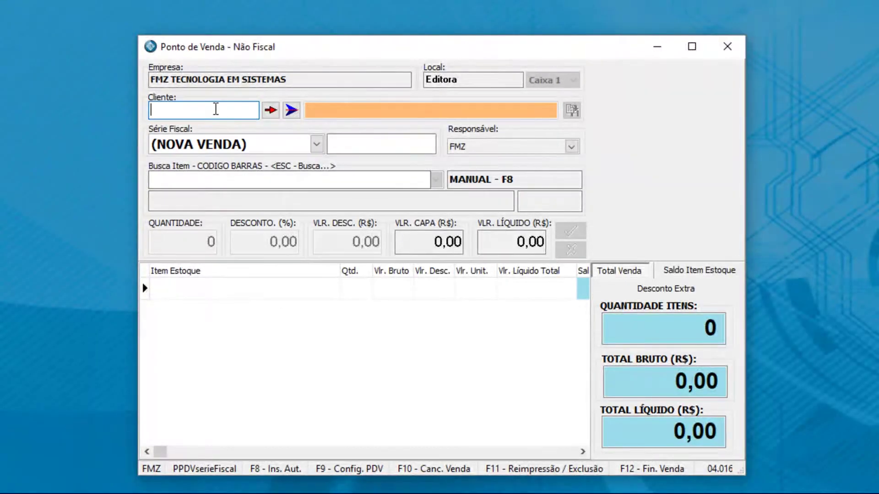
key(ctrl+v)
click(270, 111)
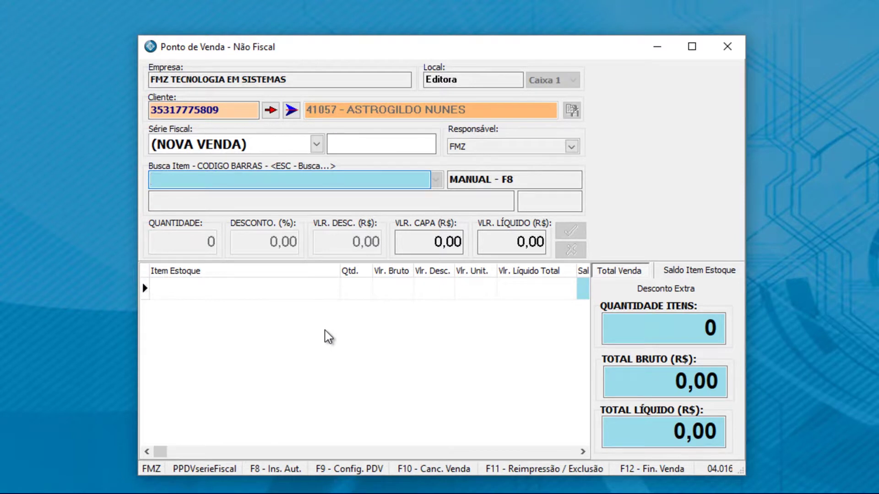
click(291, 110)
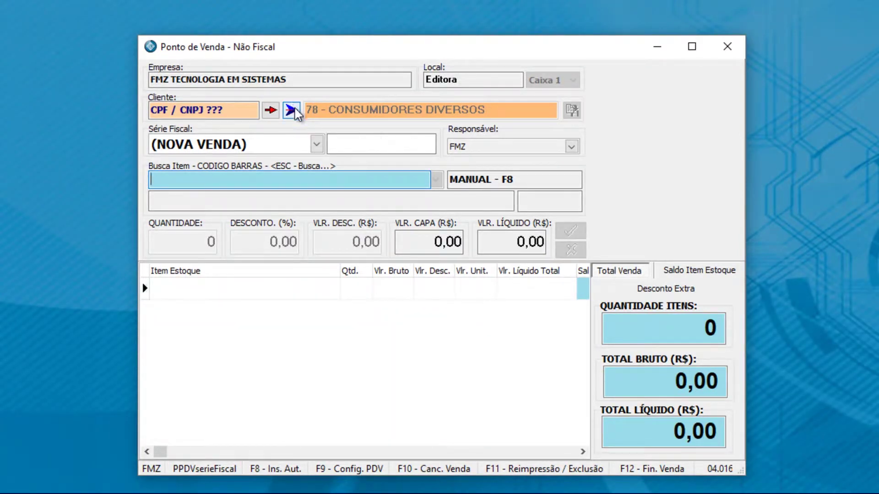
click(223, 114)
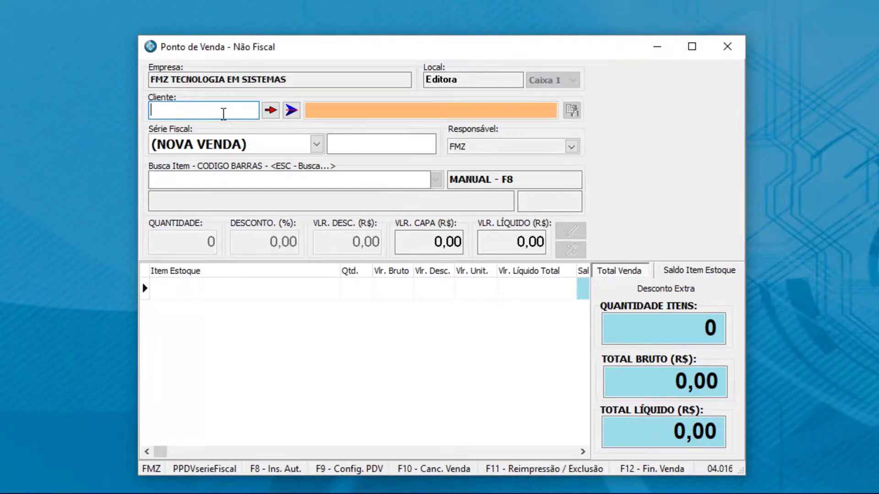
key(Return)
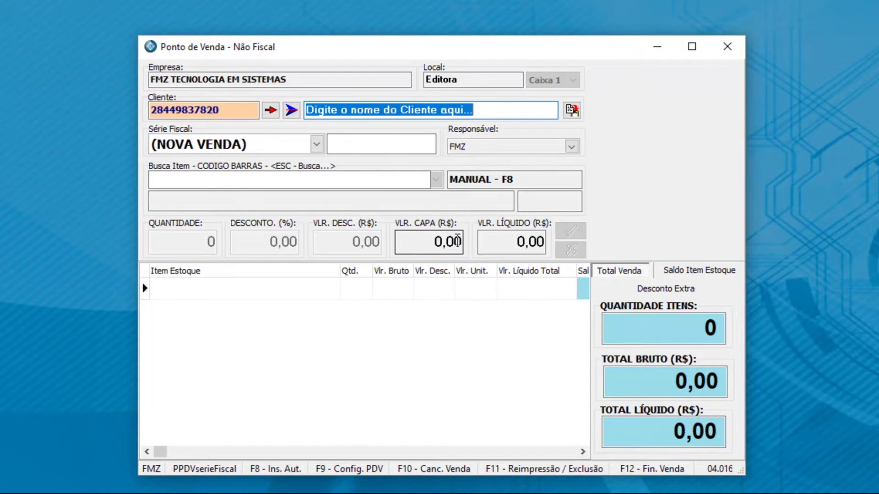
Step: Enter the new customer's full name, register them with Incluir Cliente, and confirm
text(Priscila)
key(BackSpace)
key(BackSpace)
key(BackSpace)
key(BackSpace)
key(BackSpace)
key(BackSpace)
key(BackSpace)
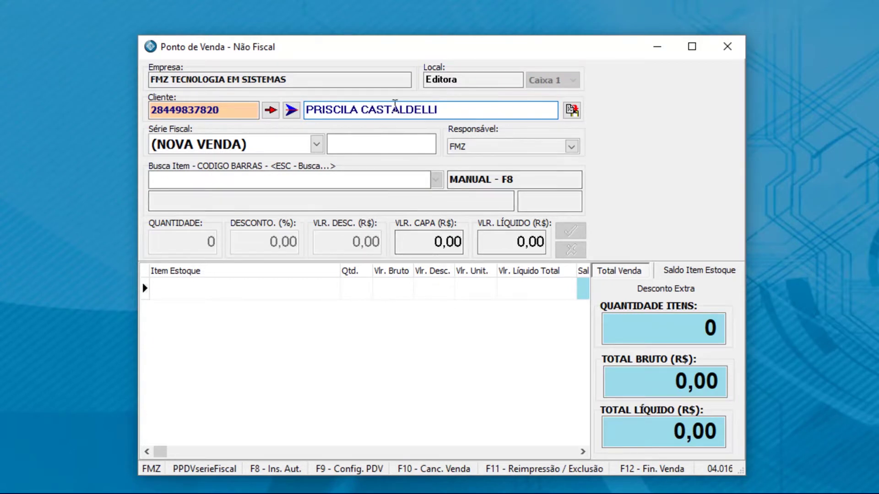
click(570, 111)
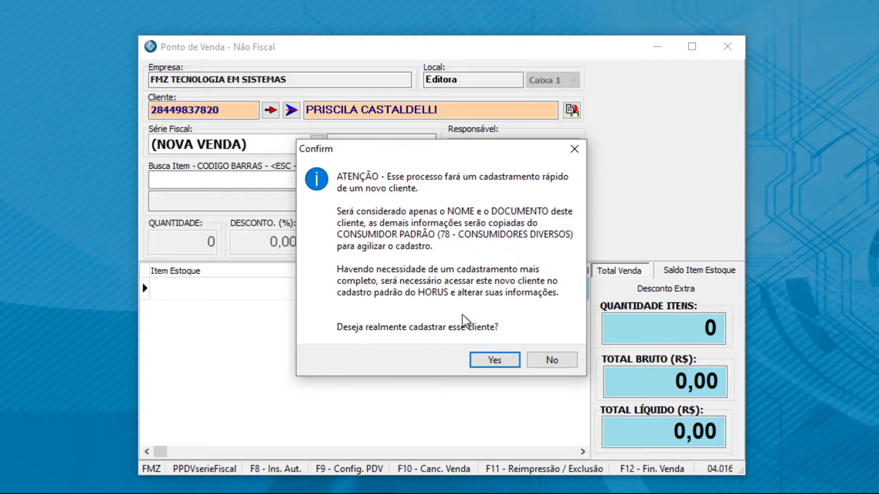
click(504, 363)
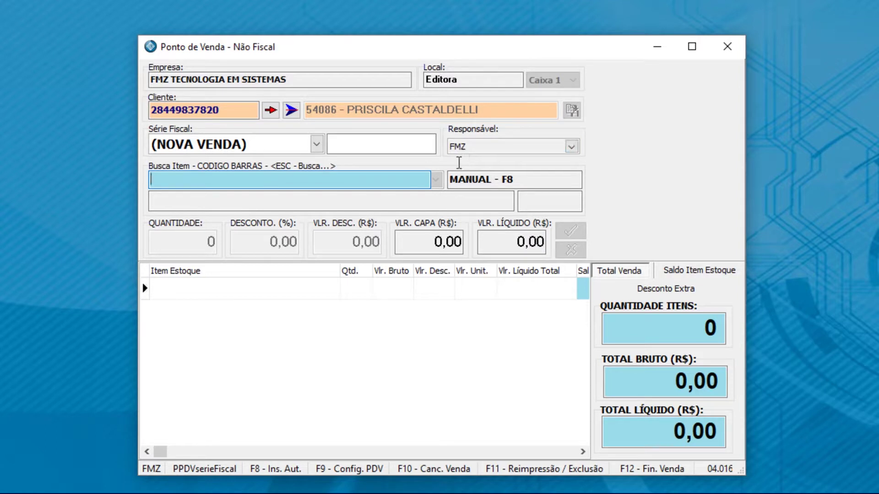
click(479, 180)
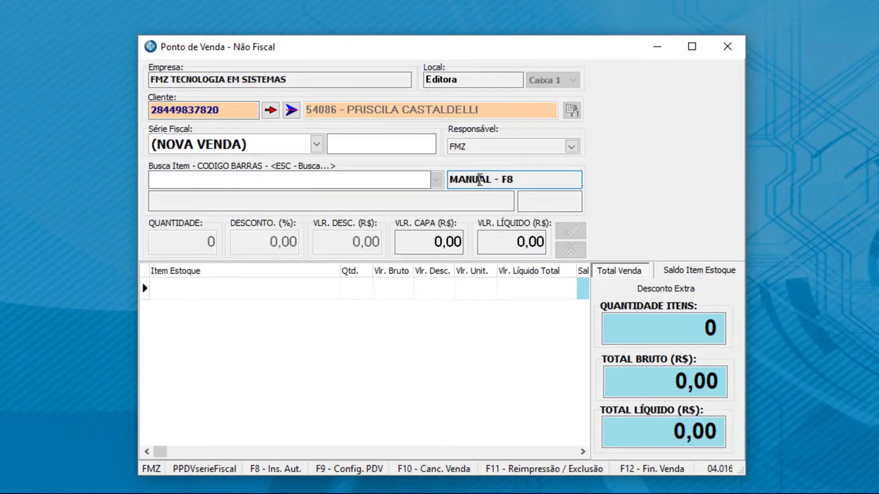
click(480, 180)
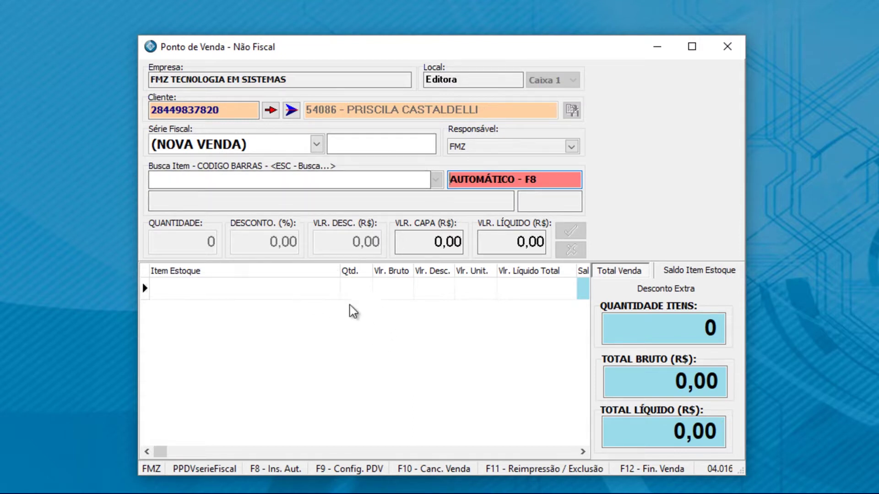
key(F8)
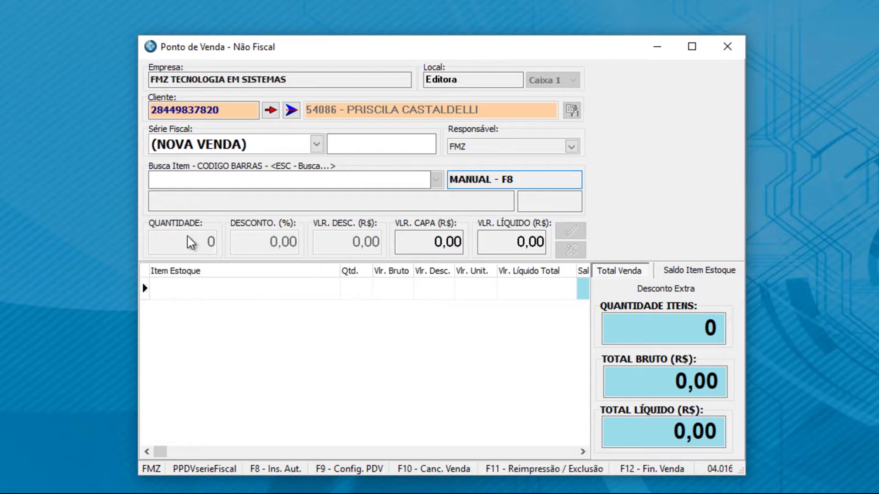
click(334, 181)
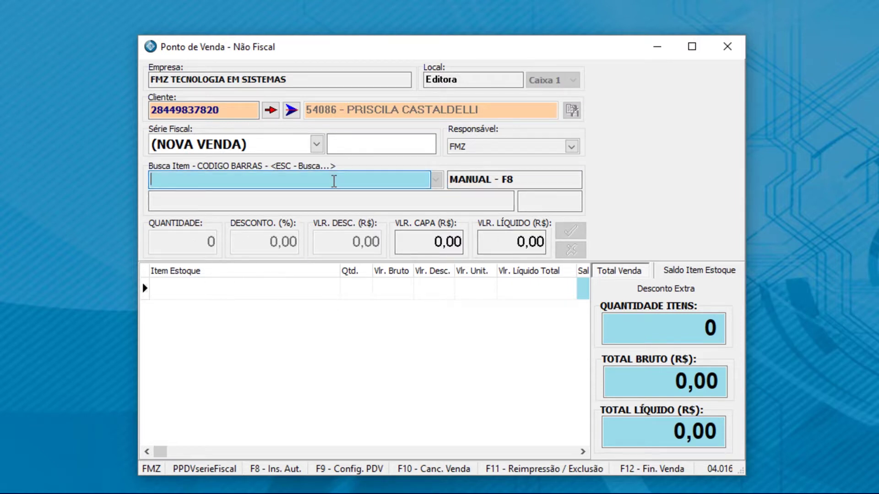
text(102102)
key(BackSpace)
key(BackSpace)
key(BackSpace)
key(BackSpace)
key(BackSpace)
key(BackSpace)
text(AGOSTINHO)
key(Return)
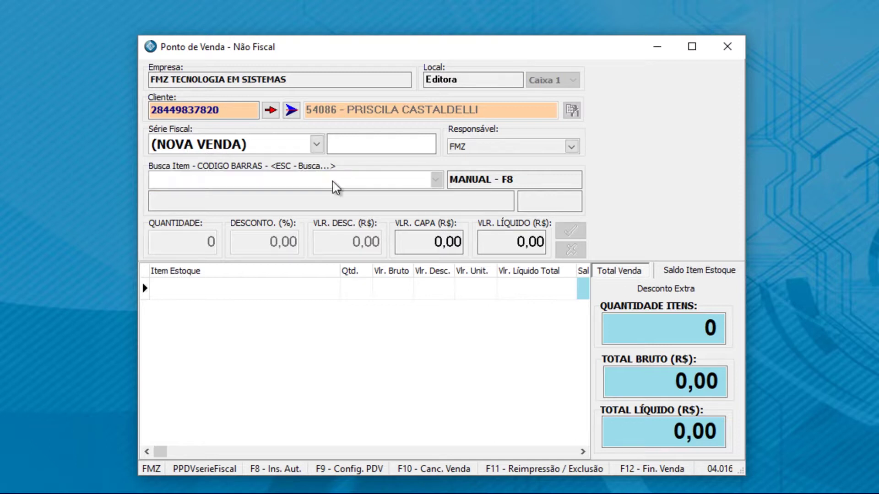
click(304, 196)
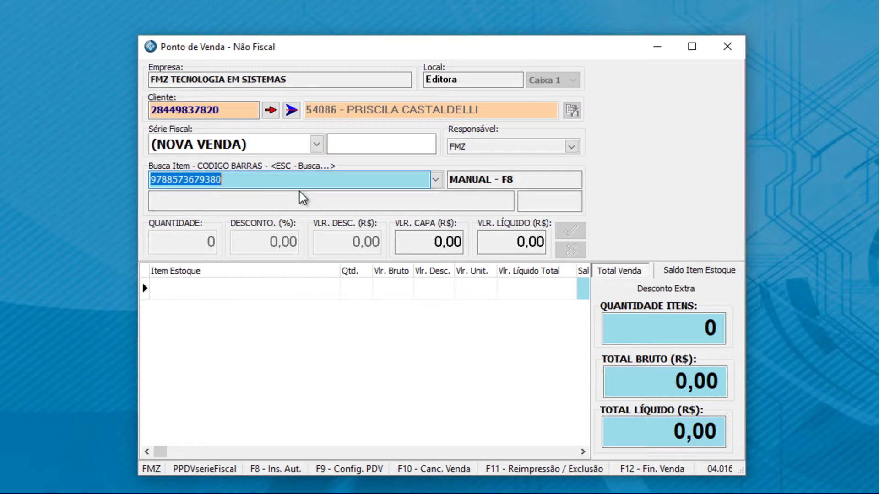
Step: Add AGOSTINHO DE A A Z at quantity 1 for R$ 34,00, then delete its sale line
key(Return)
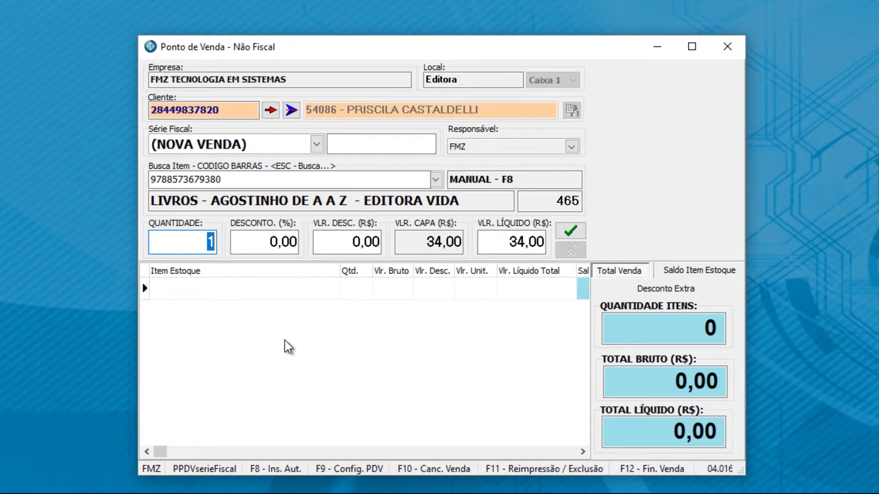
key(Return)
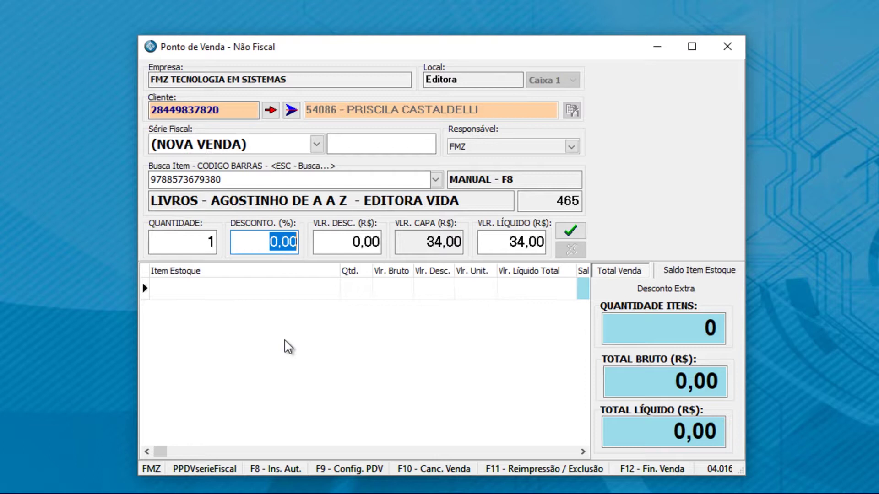
key(Return)
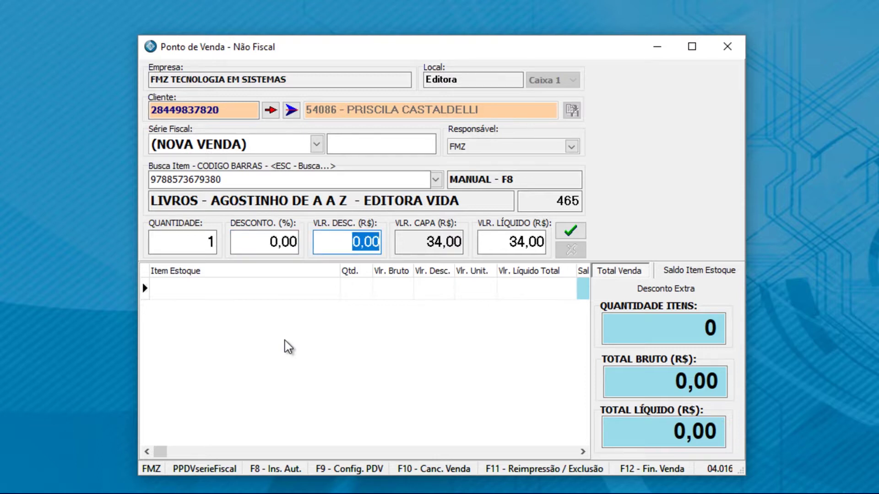
key(Return)
key(Return)
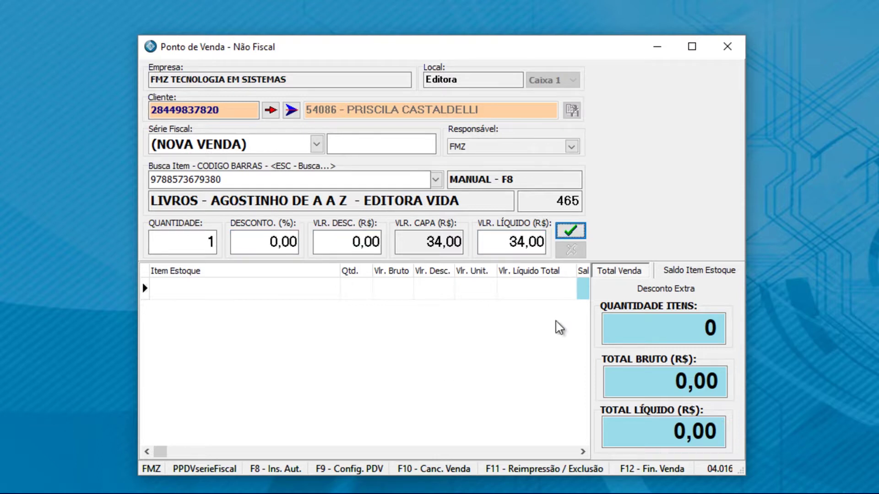
click(572, 229)
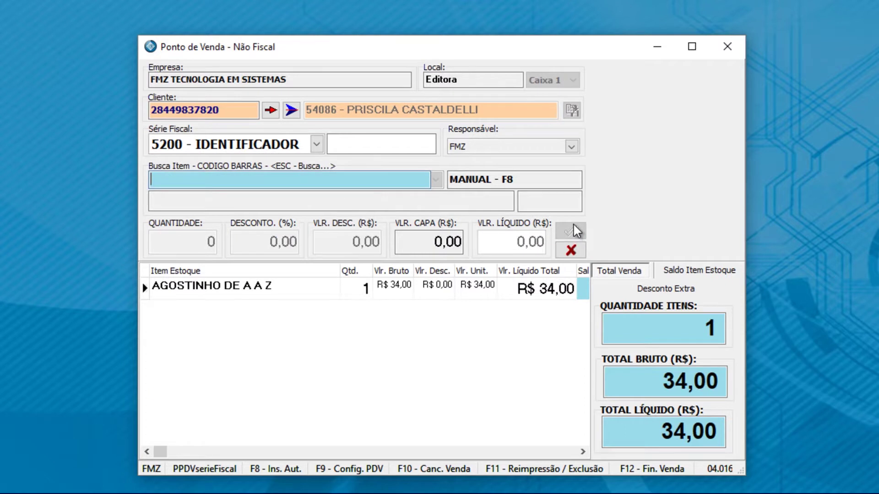
click(368, 297)
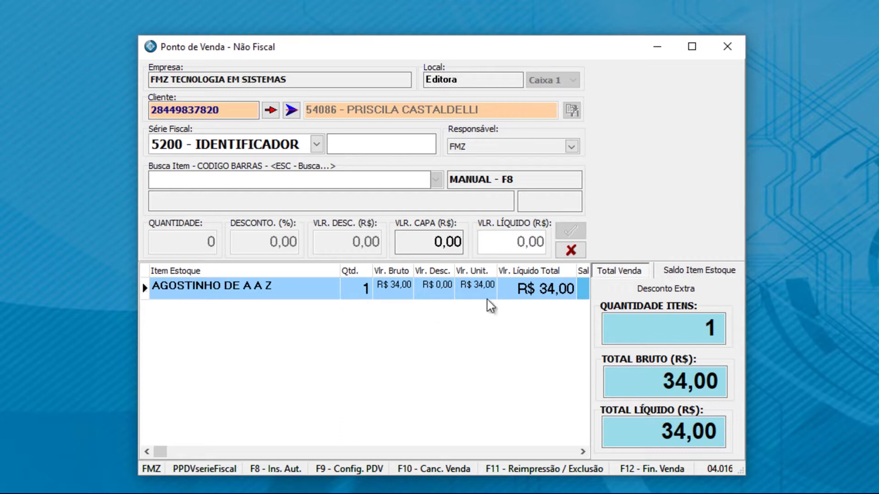
click(570, 250)
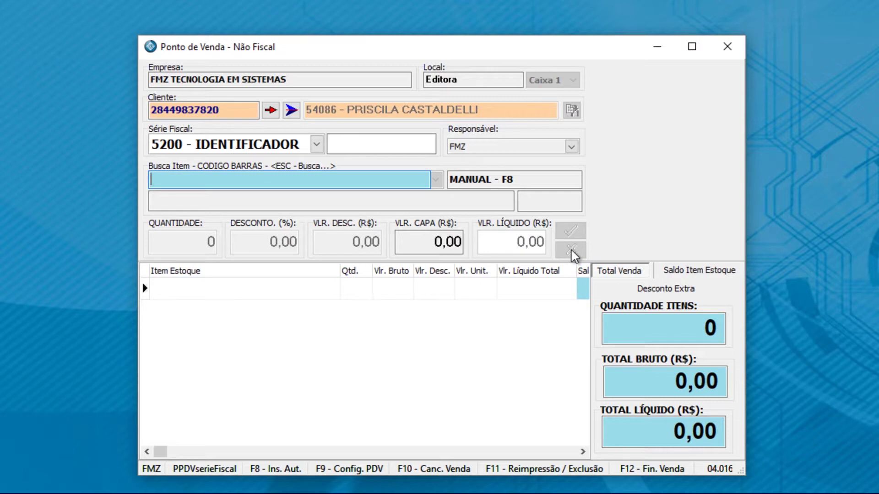
Step: In AUTOMÁTICO mode, enter code 102102 to add one AGOSTINHO DE A A Z at R$ 34,00
key(F8)
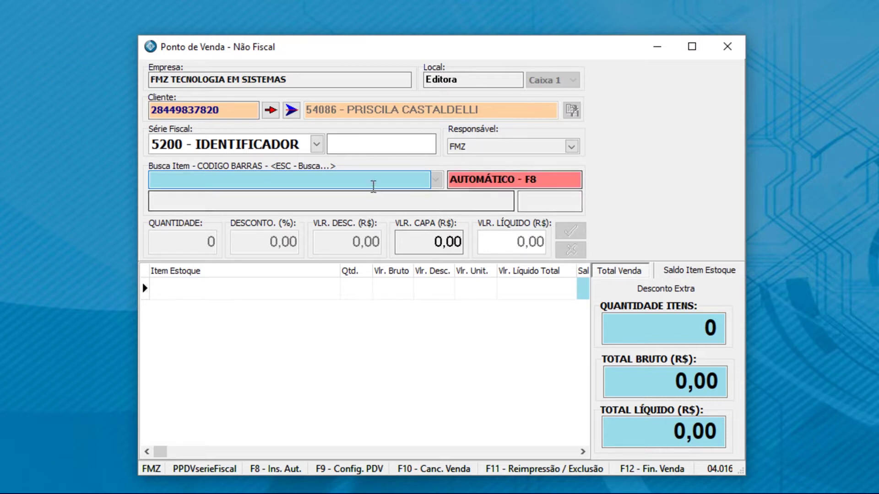
text(102102)
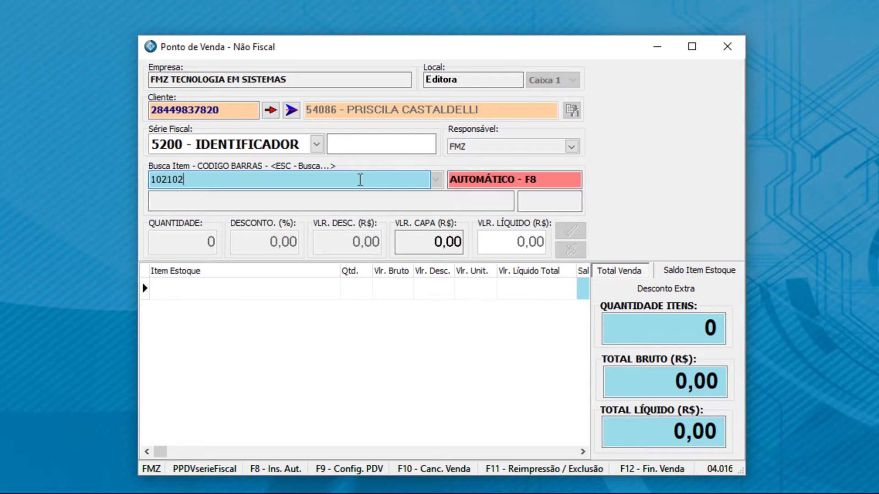
key(Return)
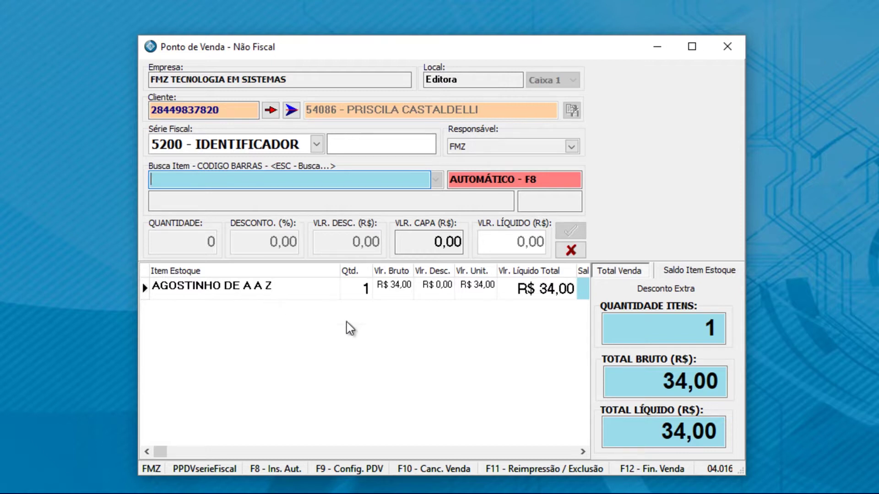
click(684, 292)
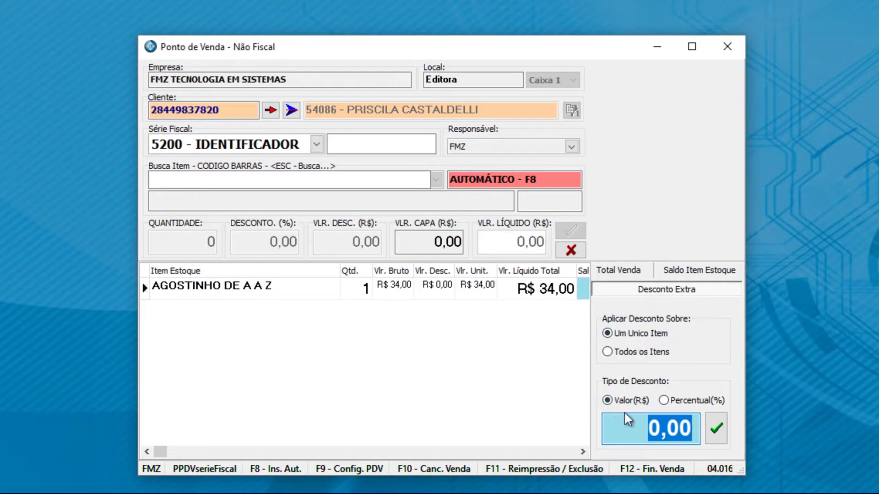
text(2)
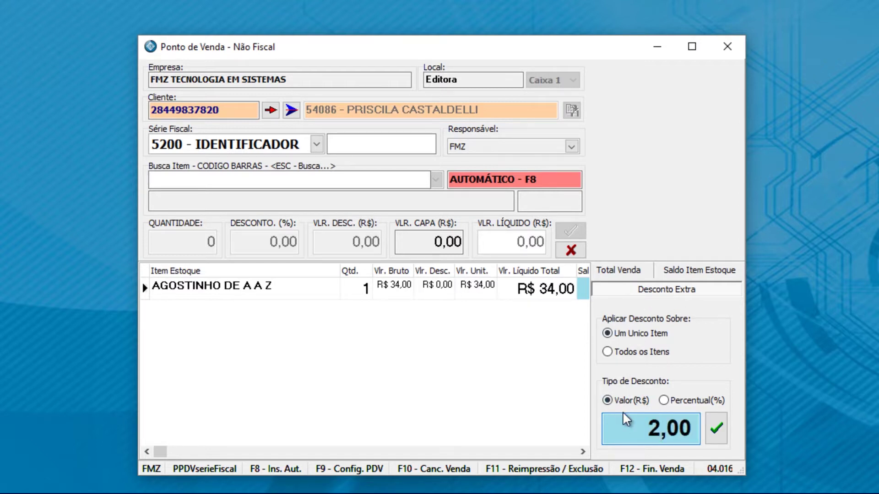
click(716, 427)
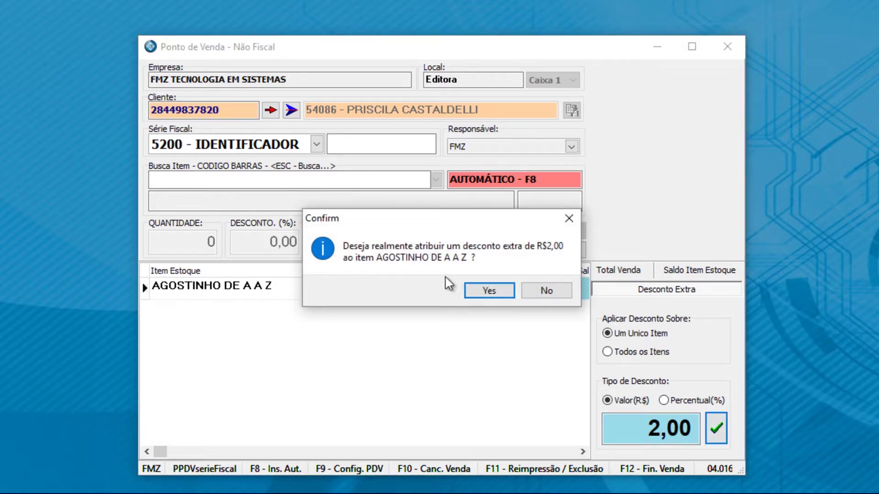
click(492, 293)
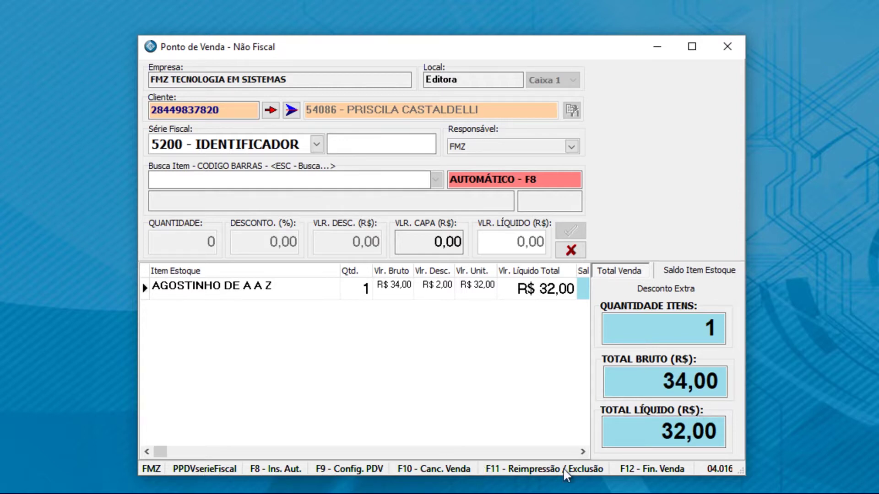
Step: Pay the R$ 32,00 sale with R$ 50,00 in cash (R$ 18,00 change) and finalize it
click(620, 470)
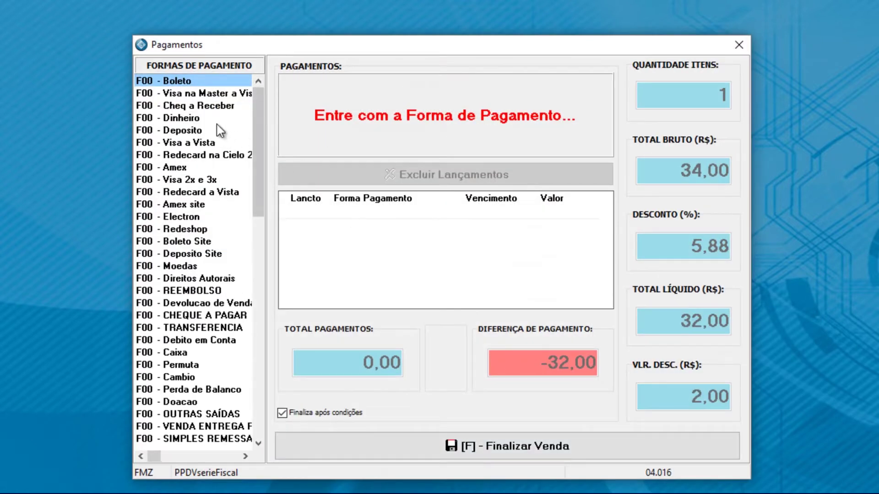
click(190, 119)
double_click(190, 119)
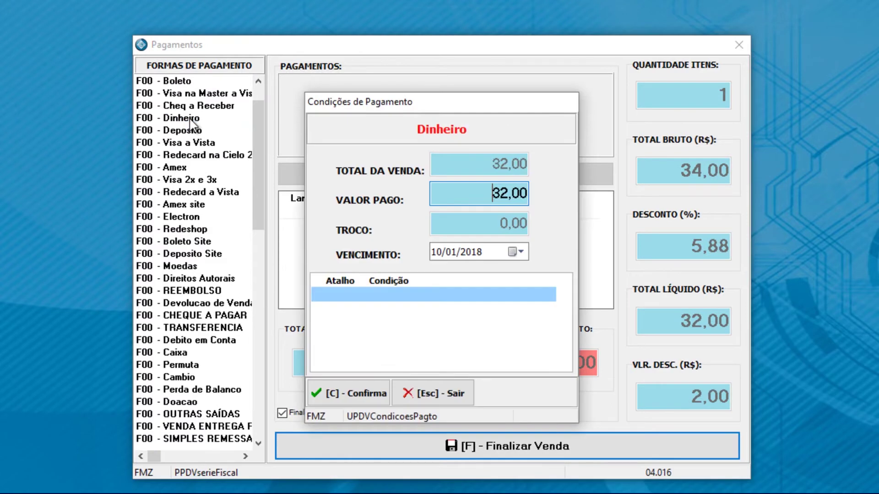
drag(480, 195, 559, 193)
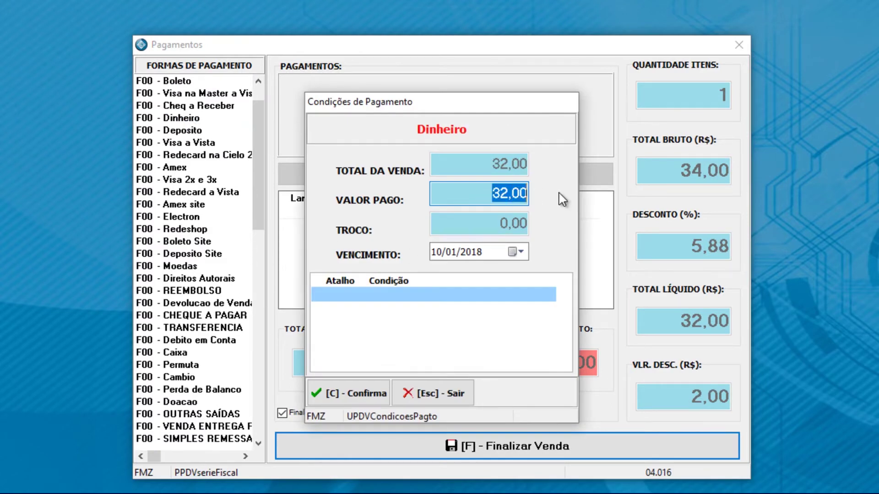
text(50,00)
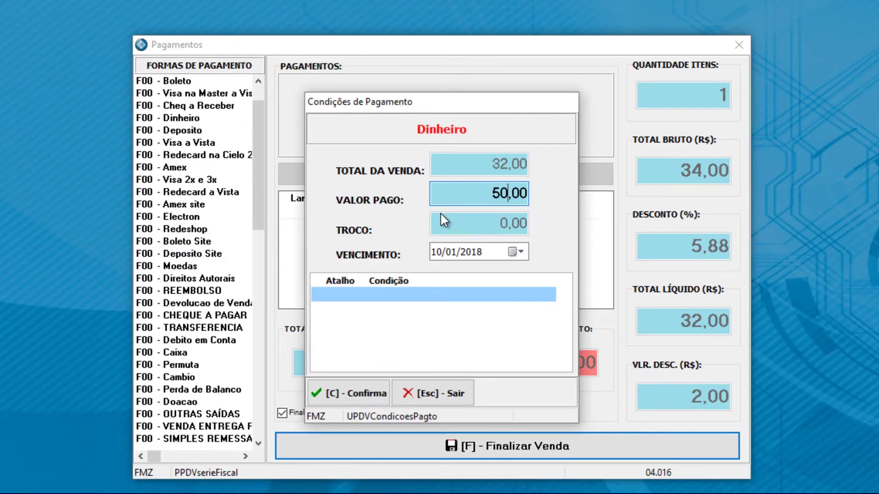
key(Return)
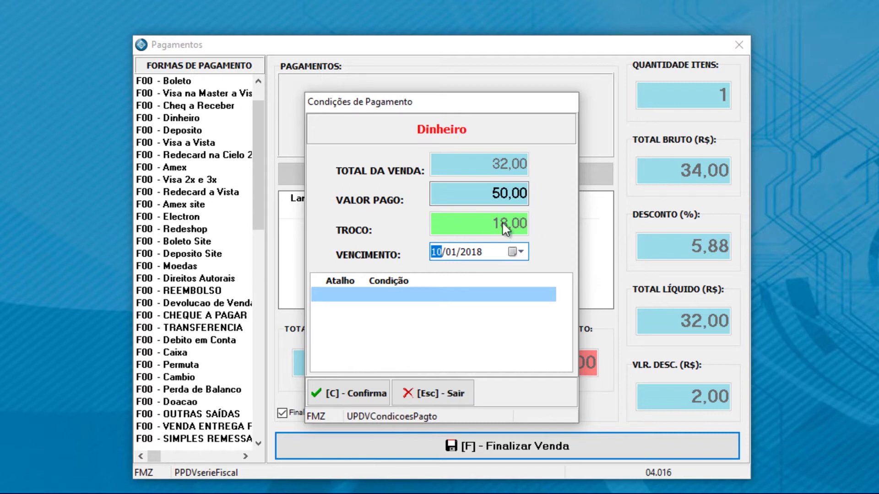
click(364, 401)
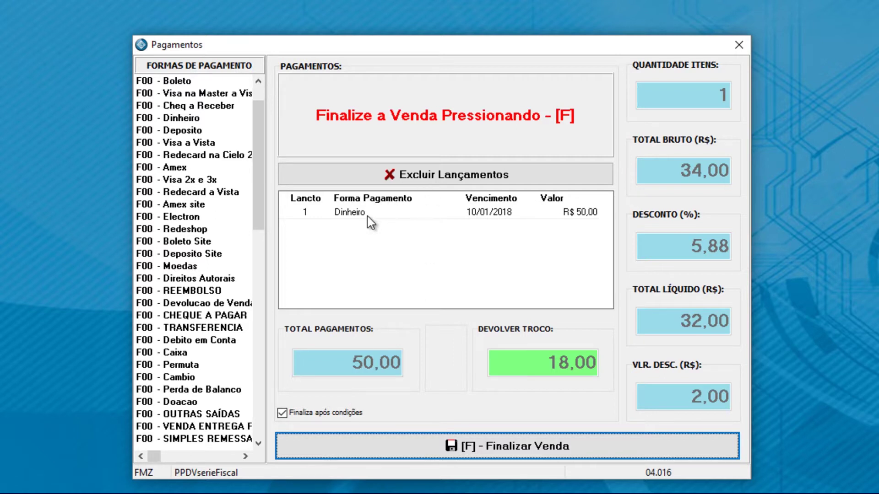
click(485, 451)
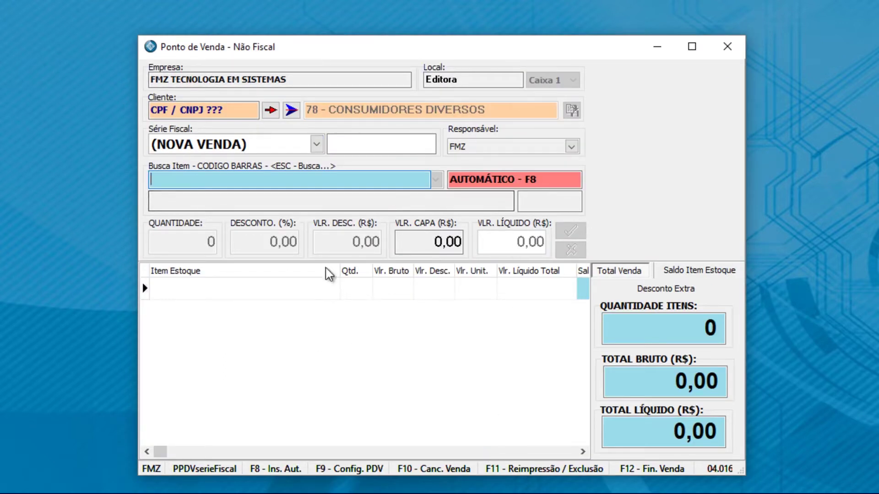
right_click(320, 322)
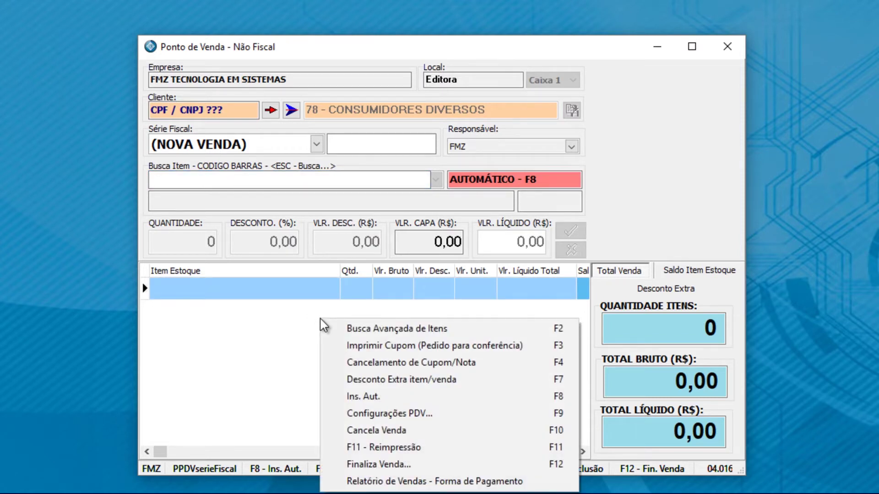
click(386, 328)
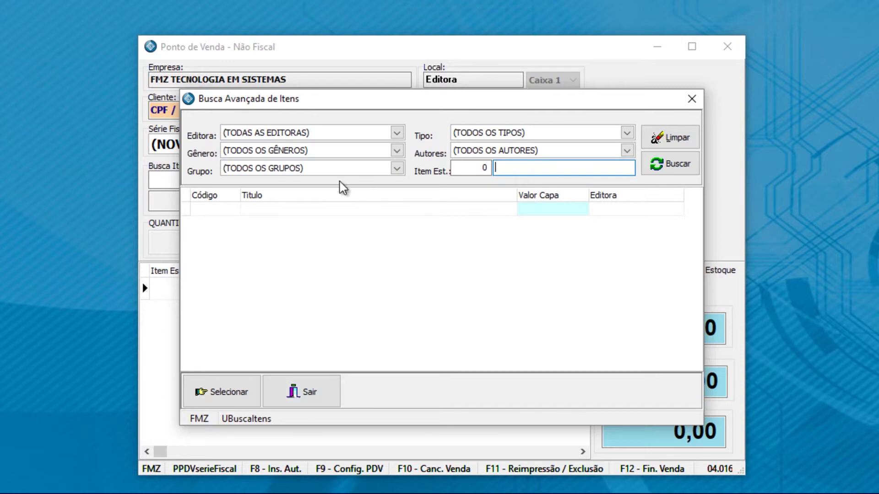
click(320, 398)
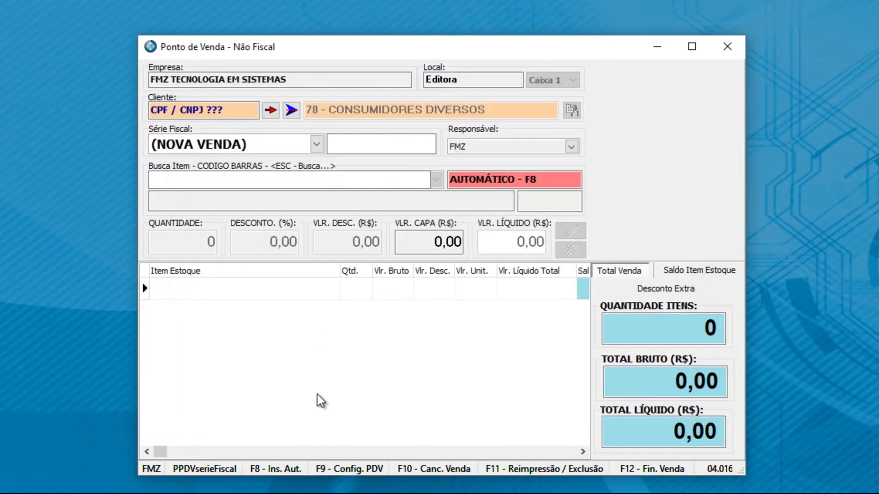
Step: Return to manual entry and cancel the R$ 24,00 sale in series 5201, leaving an empty NOVA VENDA
right_click(332, 379)
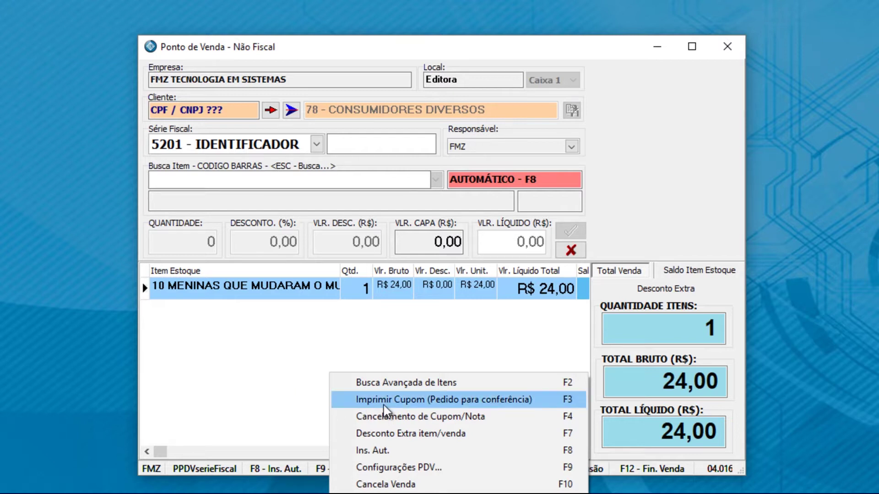
key(F8)
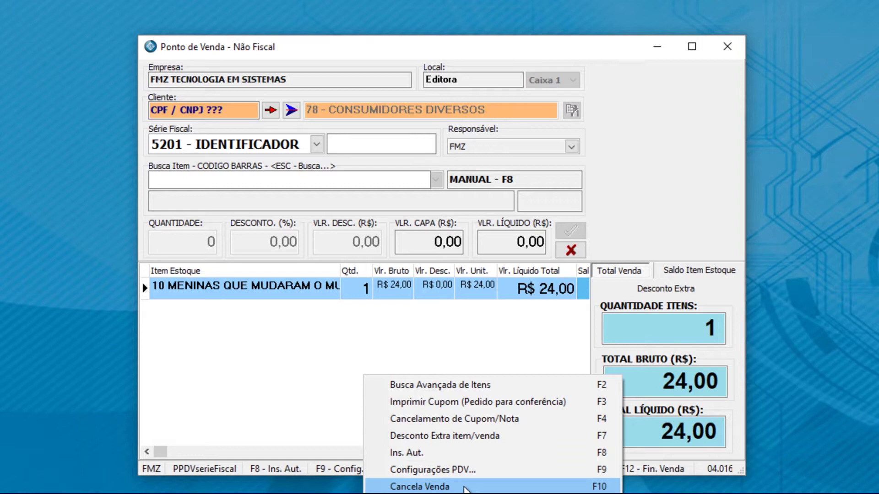
click(465, 487)
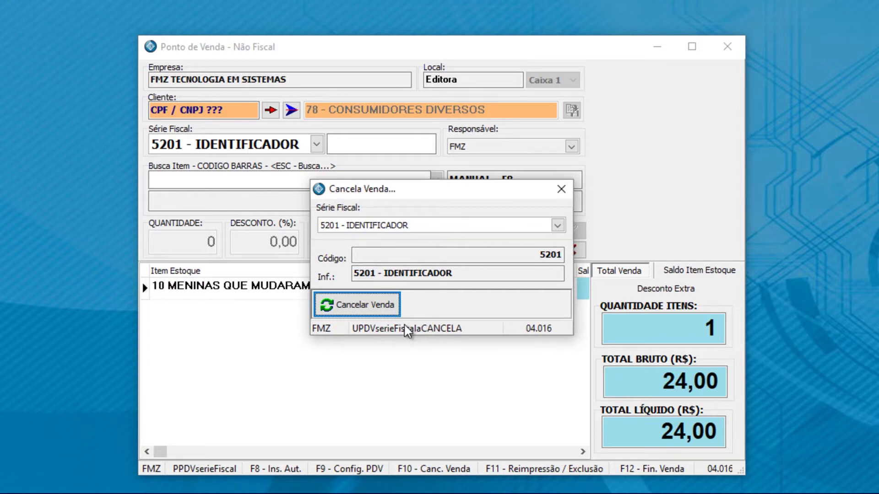
drag(415, 194, 525, 129)
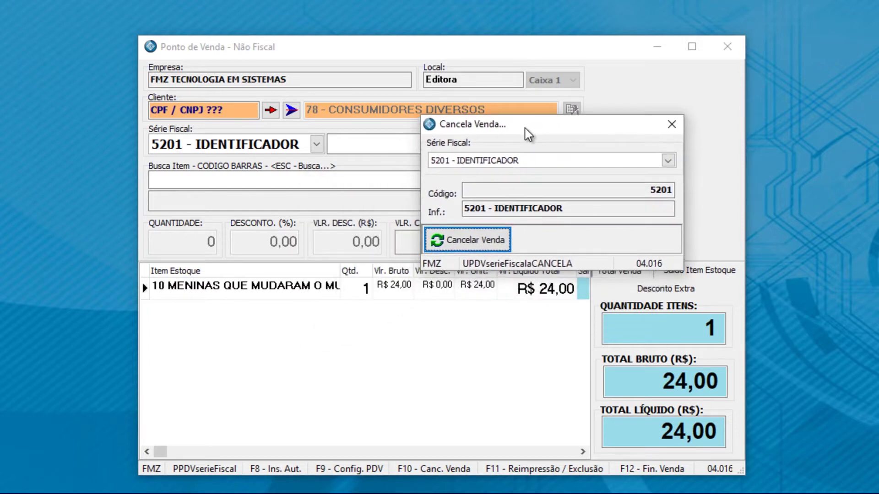
click(464, 242)
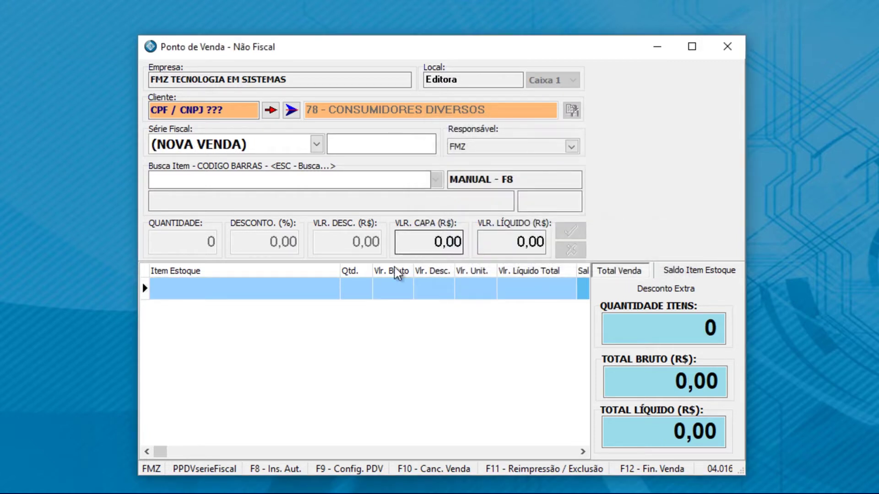
right_click(328, 385)
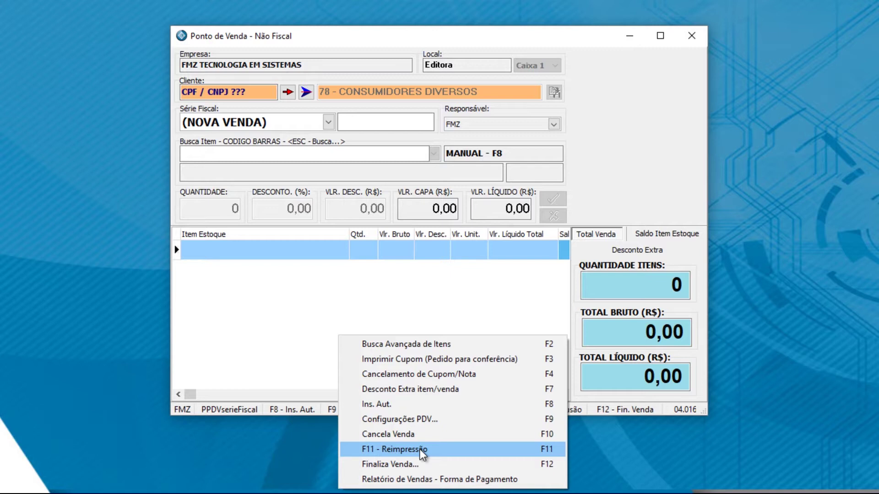
click(419, 449)
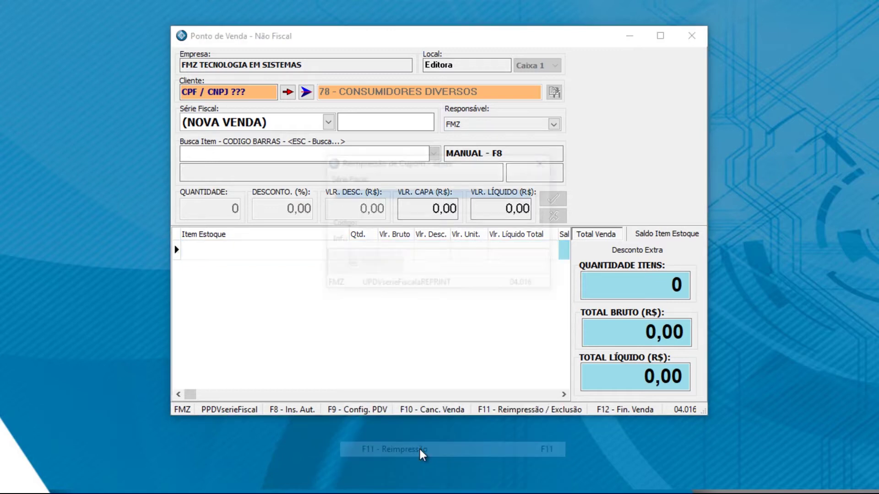
click(381, 195)
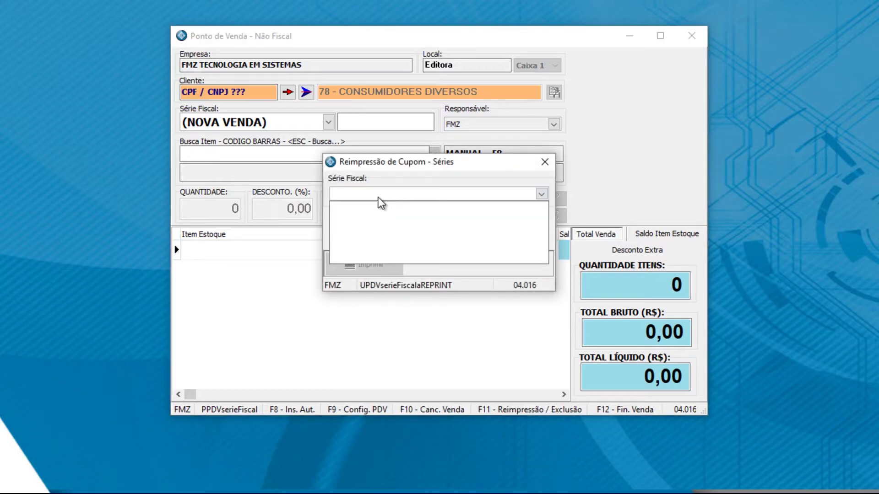
click(545, 162)
right_click(347, 319)
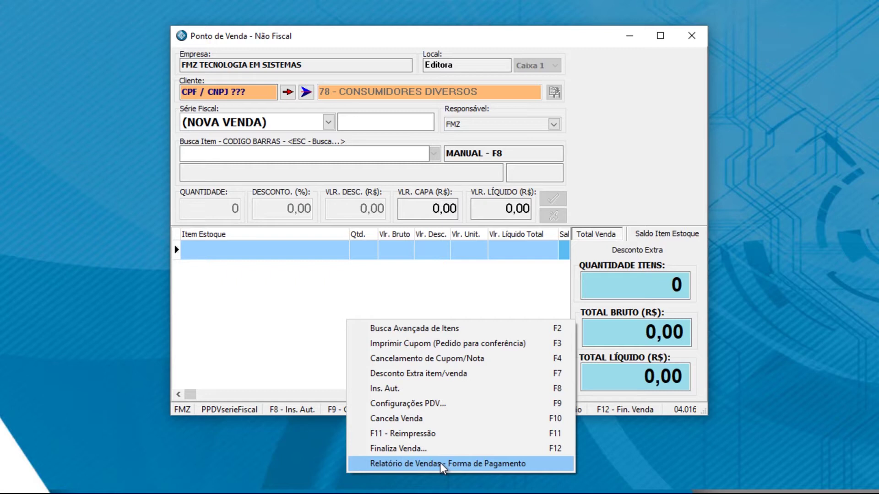
click(290, 325)
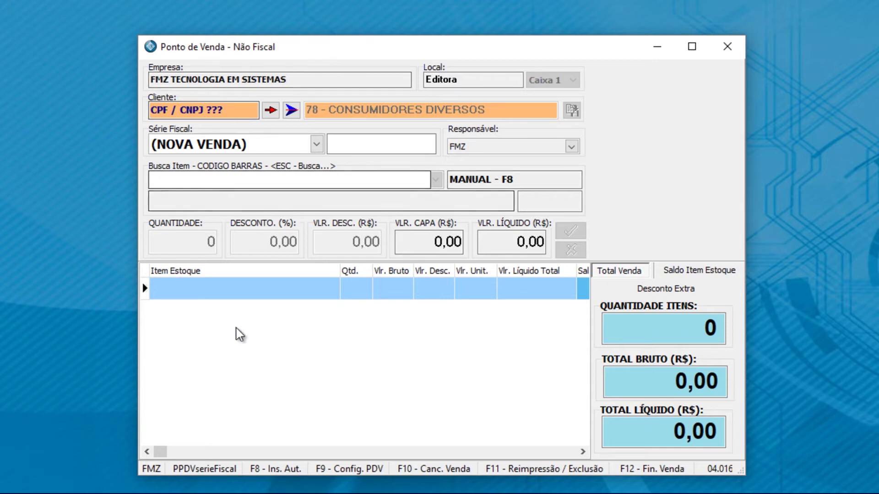
Step: In the PDV configuration, set Processar venda to NÃO on the Impressora Não Fiscal tab
key(F9)
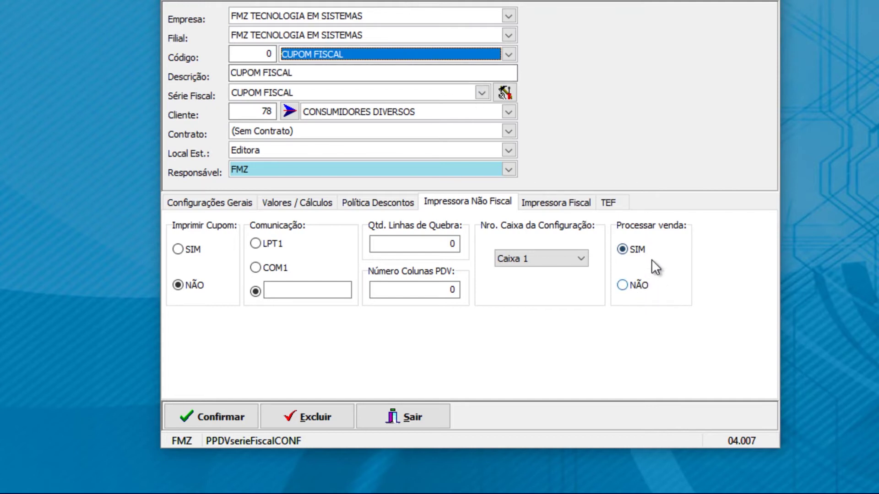
click(629, 285)
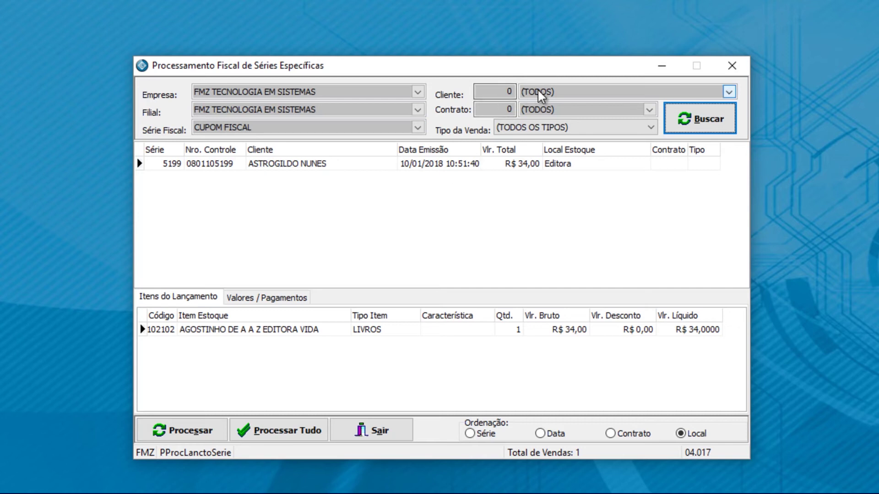
Step: Search pending sales of all types and view sale 5199's R$ 34,00 Dinheiro payment
click(511, 130)
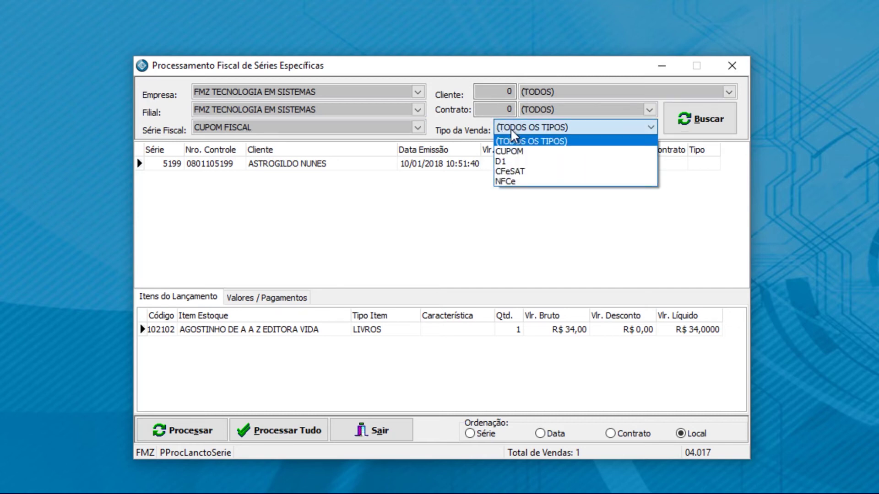
click(592, 142)
click(724, 120)
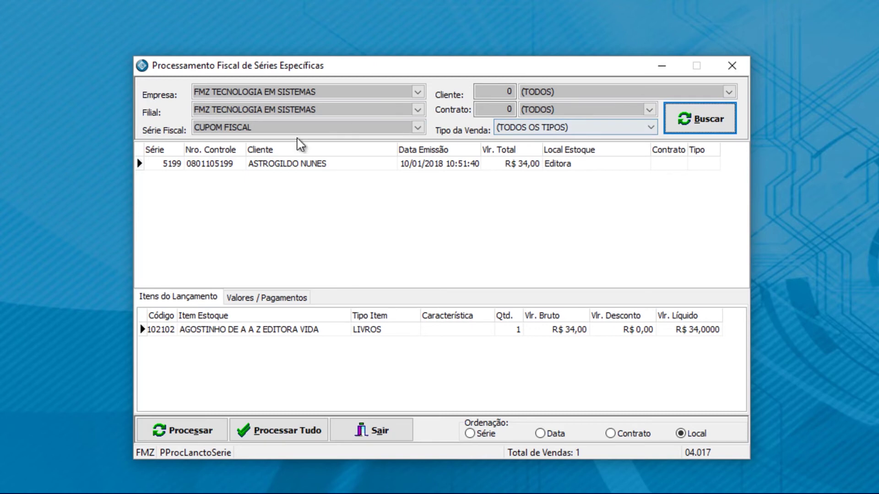
click(300, 166)
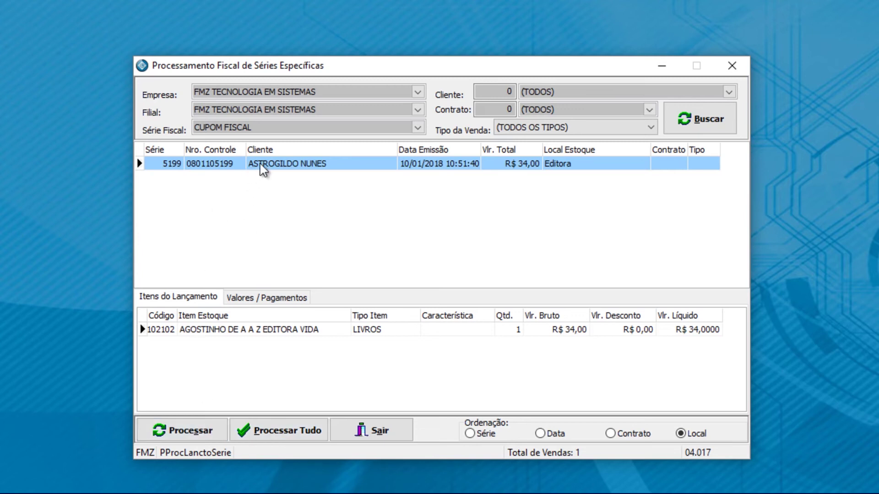
click(250, 300)
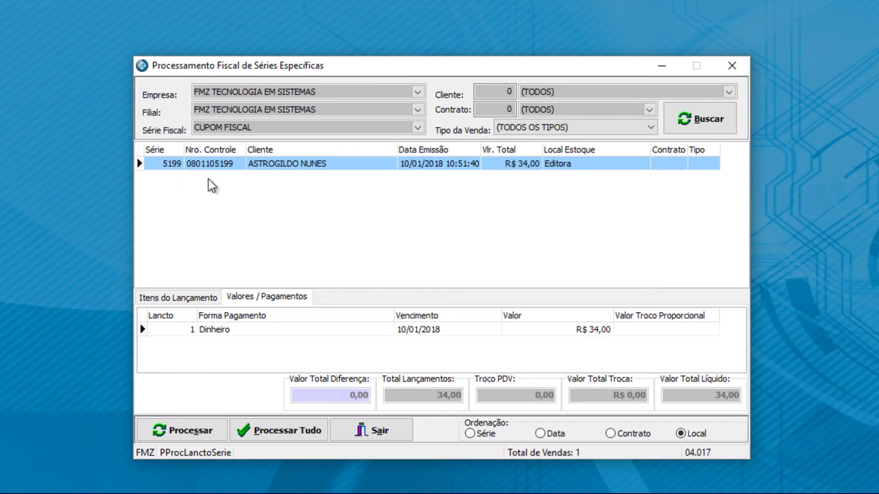
Step: Run Processar on pending sale 5199 from its row's shortcut menu
click(188, 302)
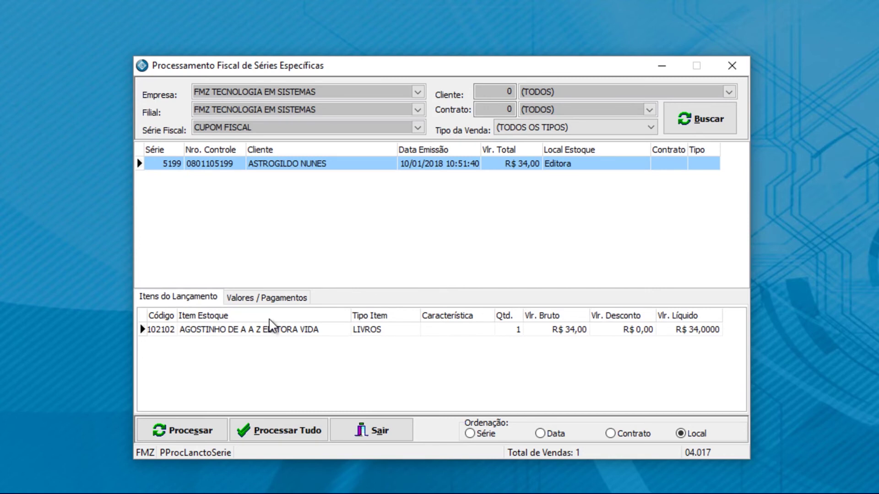
right_click(301, 160)
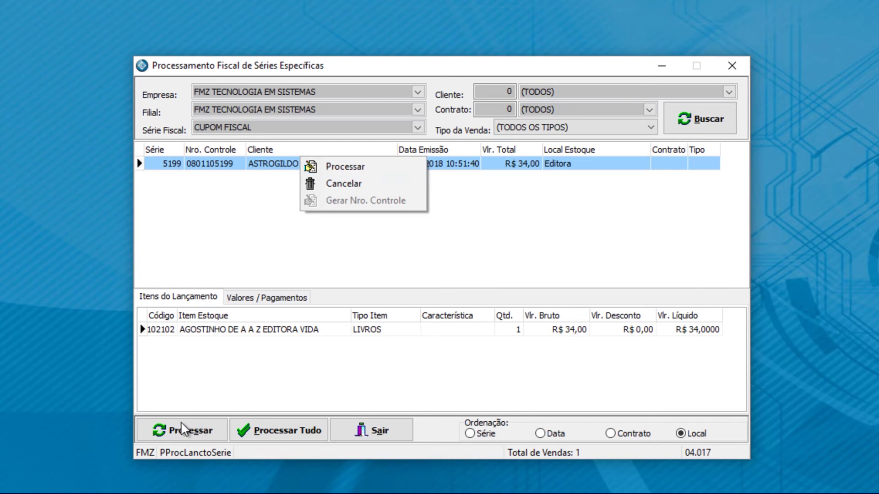
click(228, 165)
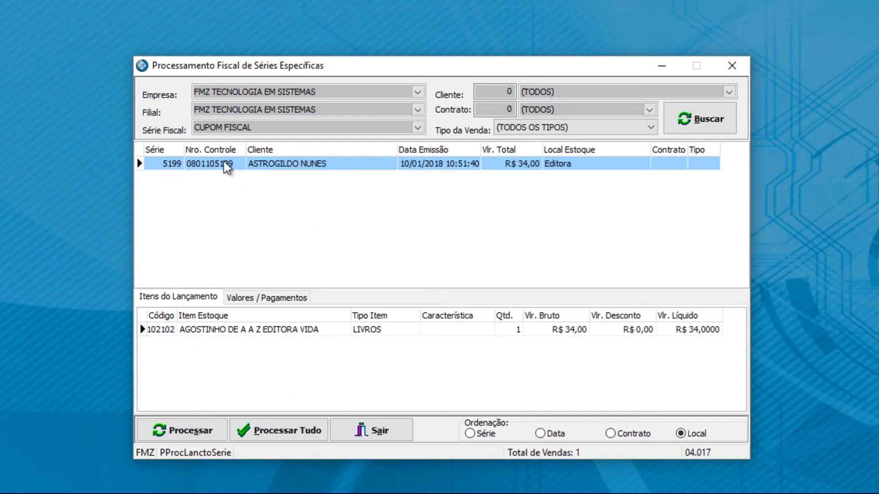
right_click(311, 191)
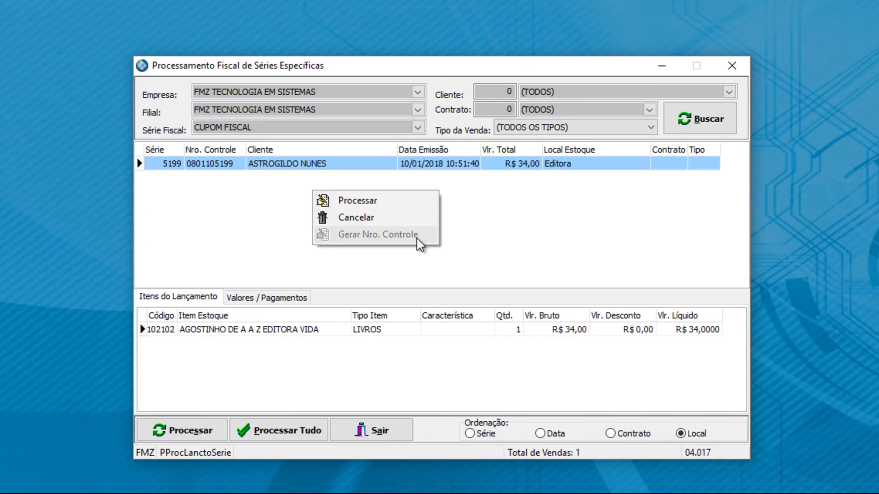
click(337, 167)
Step: Acknowledge the processing success message and dismiss the Faturamento menu
click(200, 428)
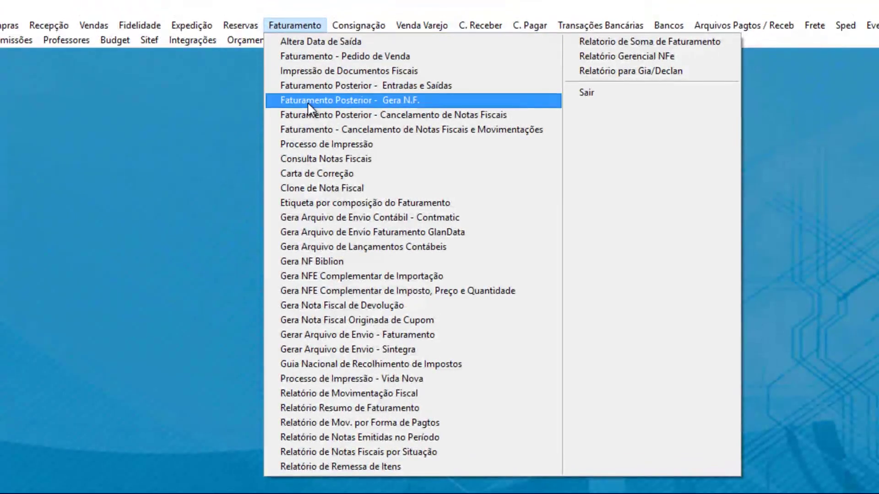
click(310, 132)
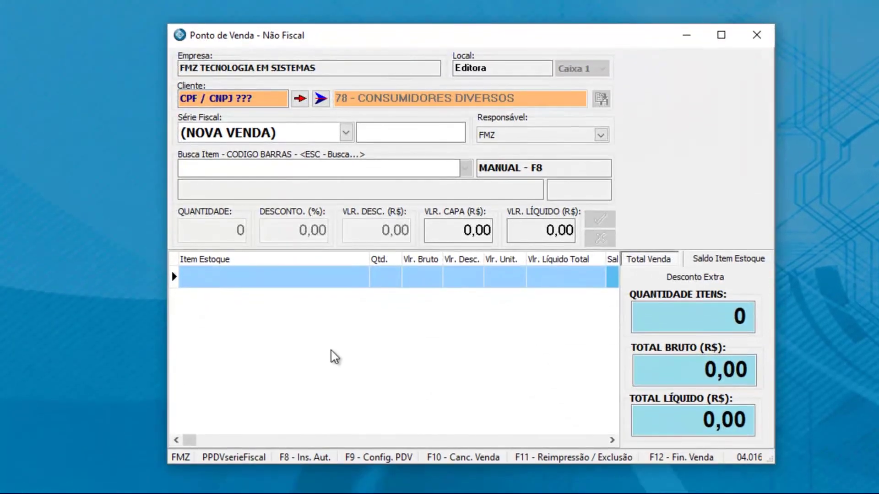
Step: Add item 102102 (Agostinho de A a Z, R$ 34,00) to the sale and pay with Visa 2x e 3x
click(232, 196)
text(102102)
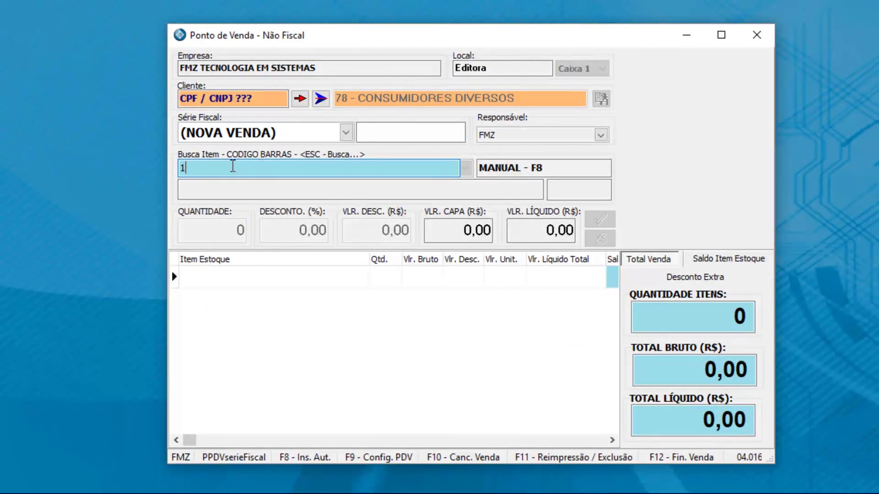
key(Return)
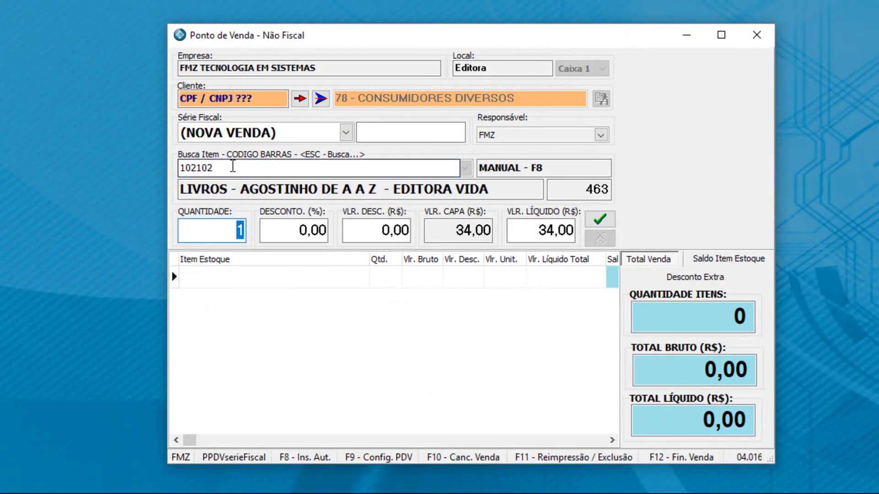
key(F12)
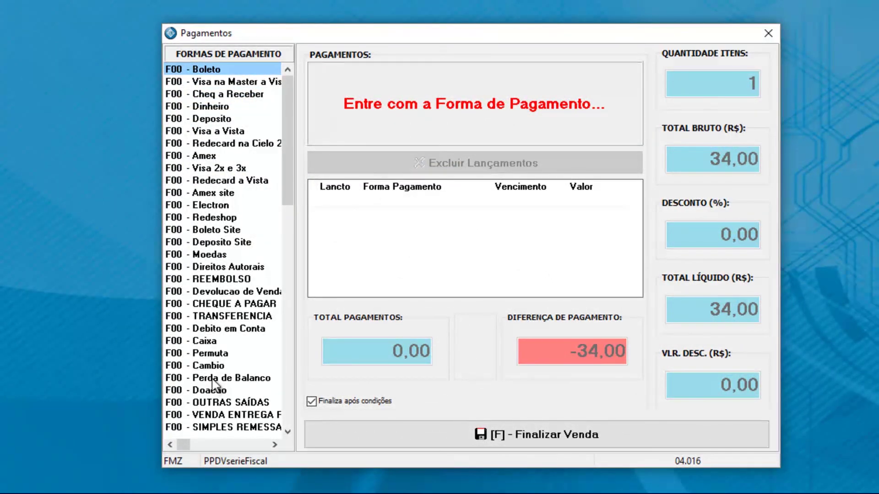
double_click(265, 168)
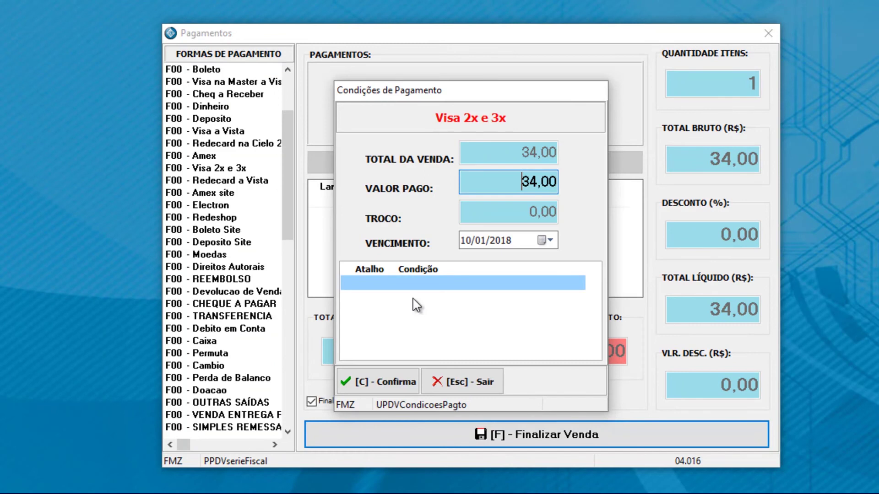